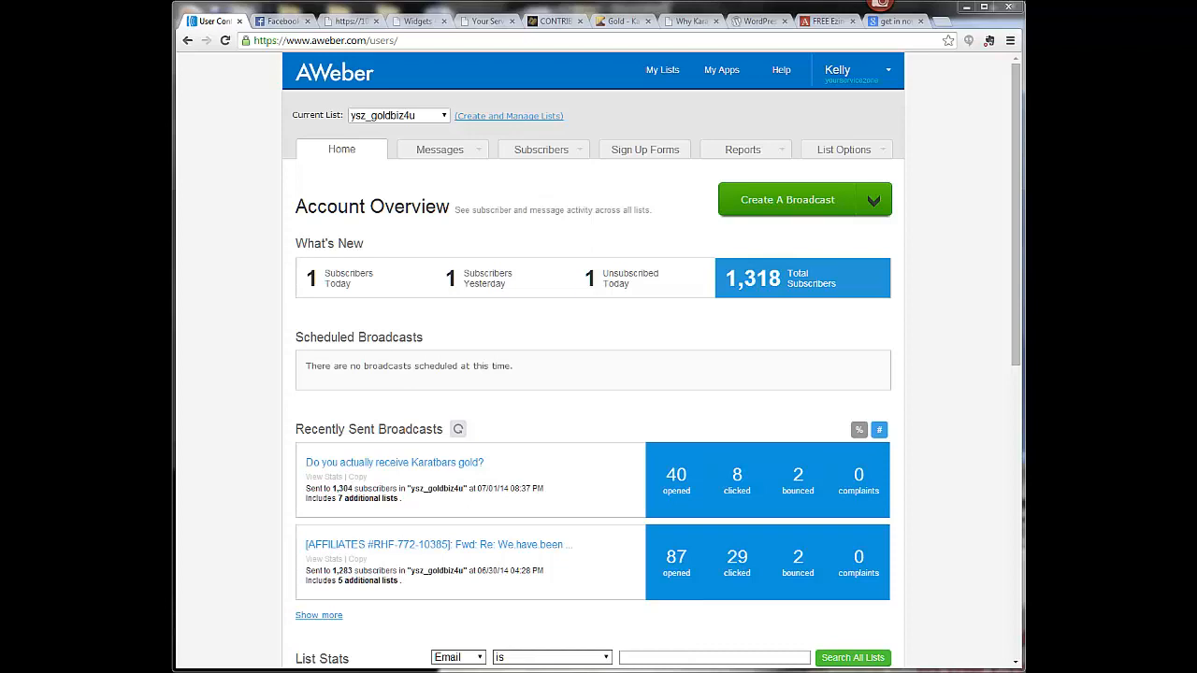
Switch the current list to coffee_widgets and check its entry in the list stats
left_click(440, 115)
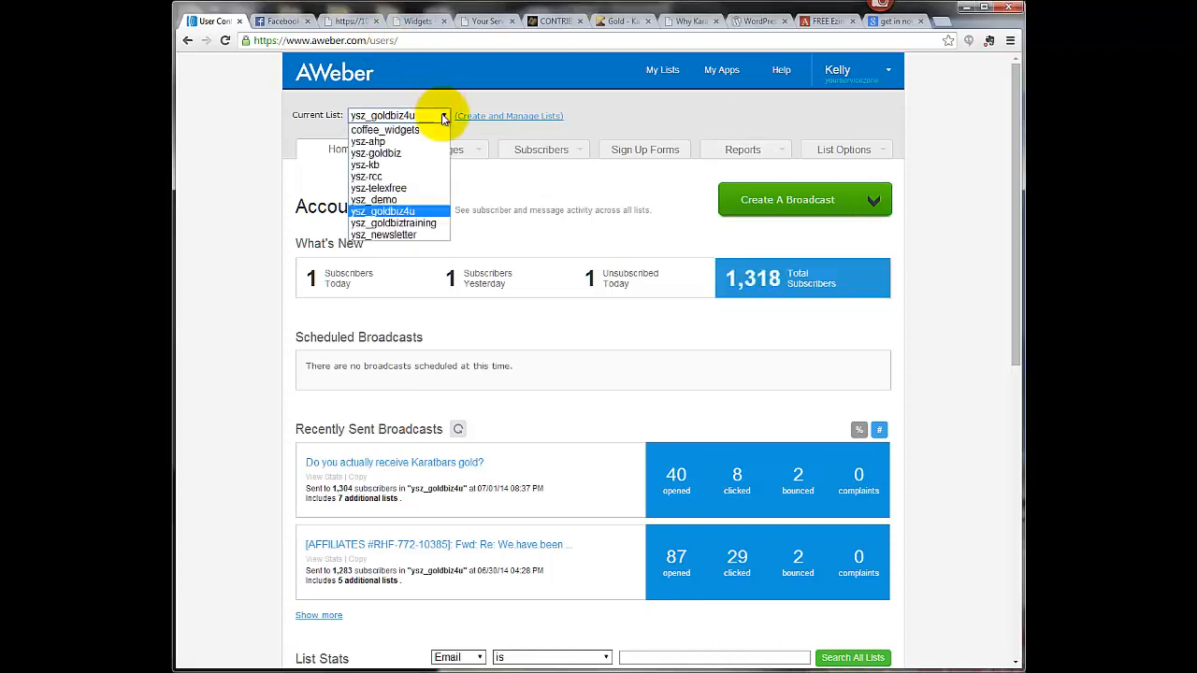
left_click(433, 131)
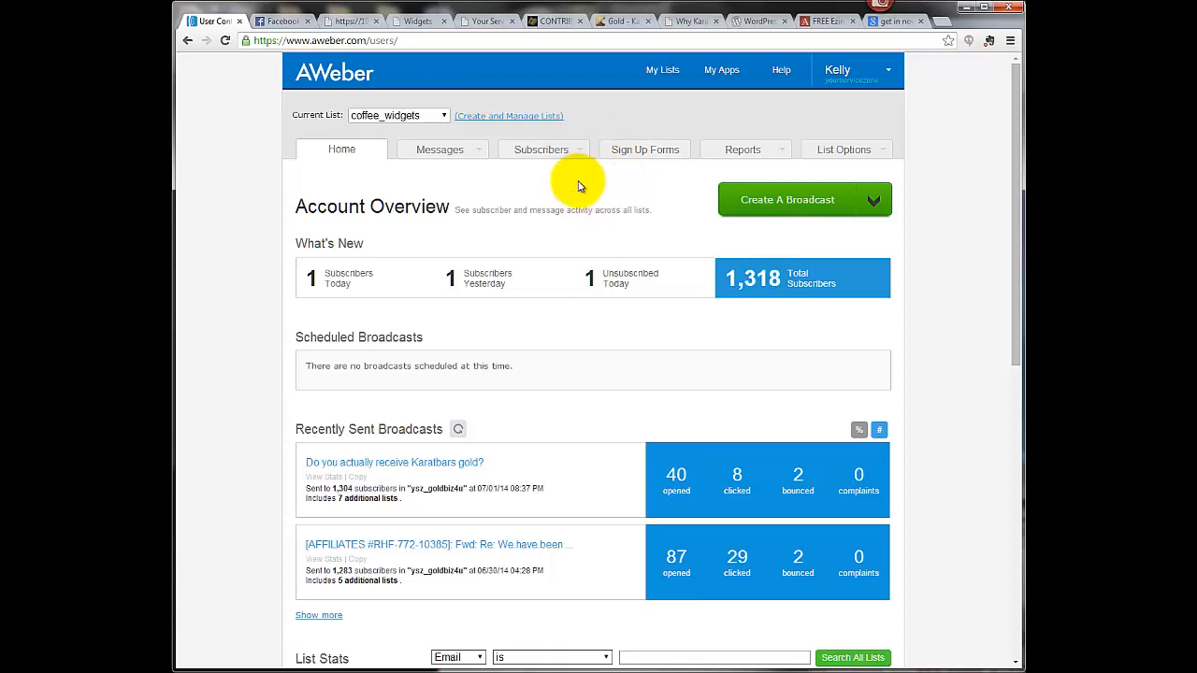
scroll(234, 284, "down", 2)
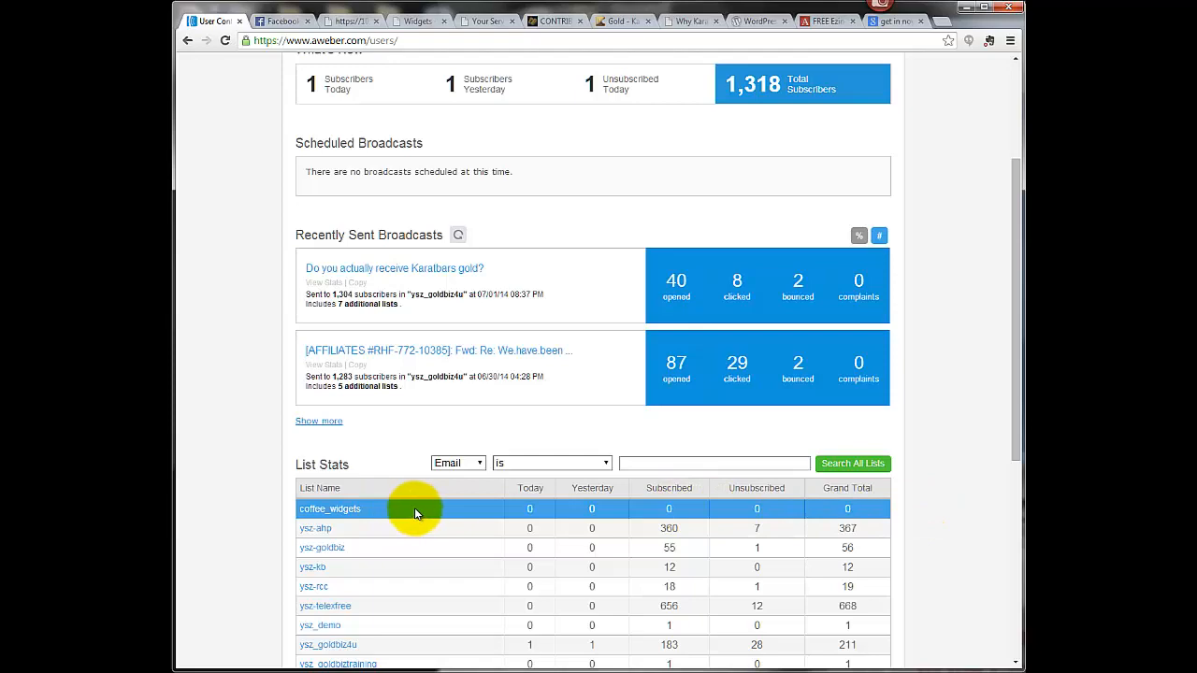
scroll(416, 513, "up", 3)
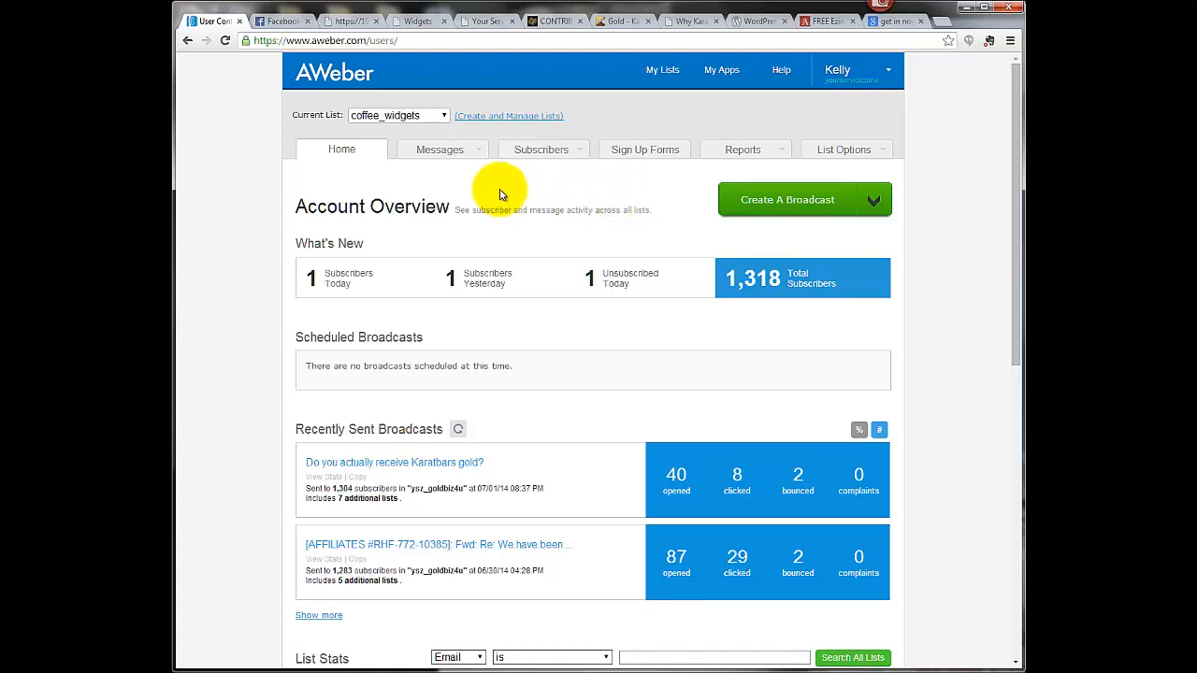
Open the follow-up series for the list and create its first message with the drag-and-drop email builder
mouse_move(447, 157)
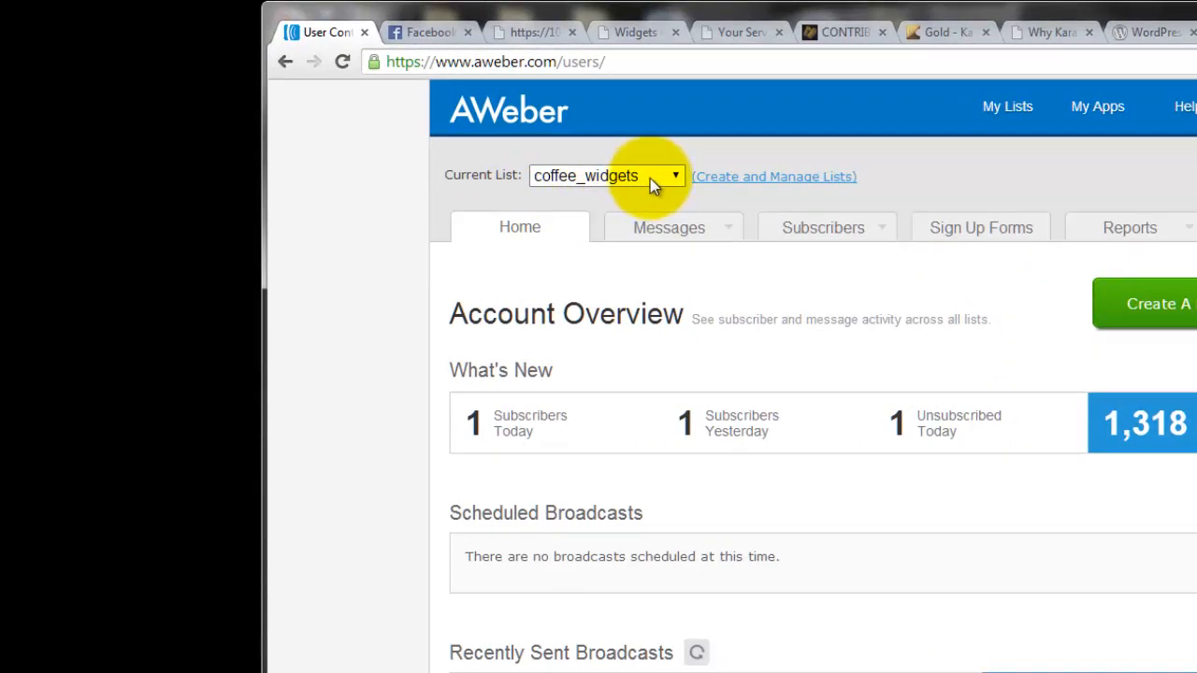
mouse_move(654, 231)
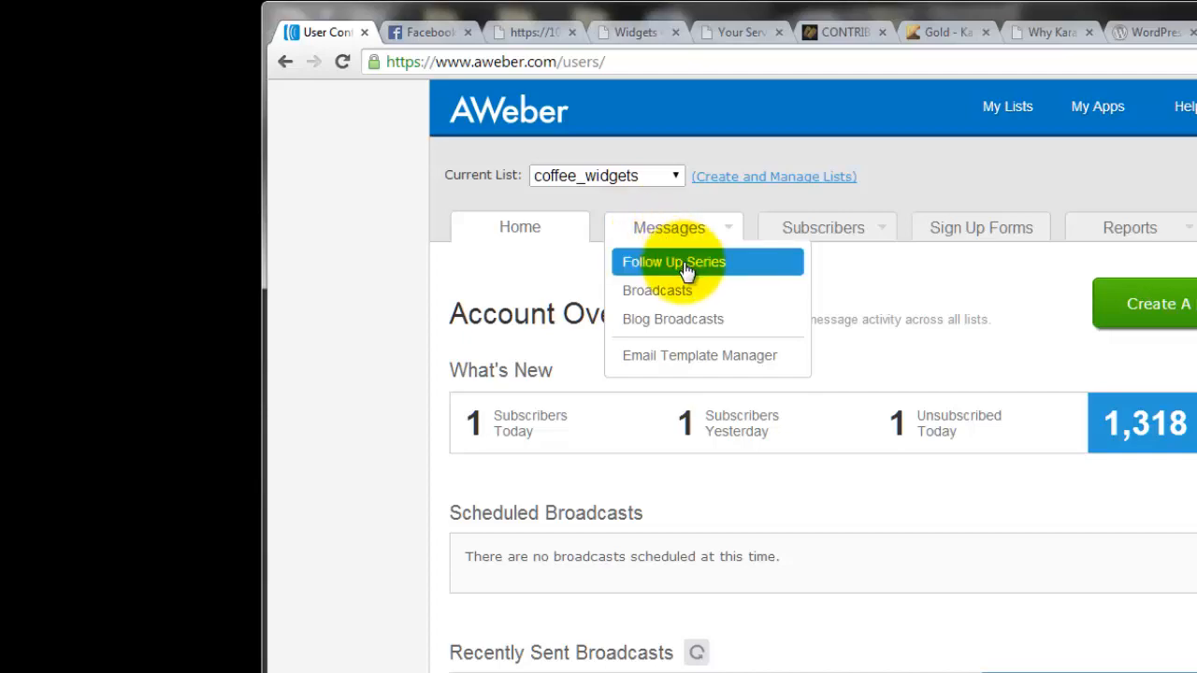
left_click(687, 269)
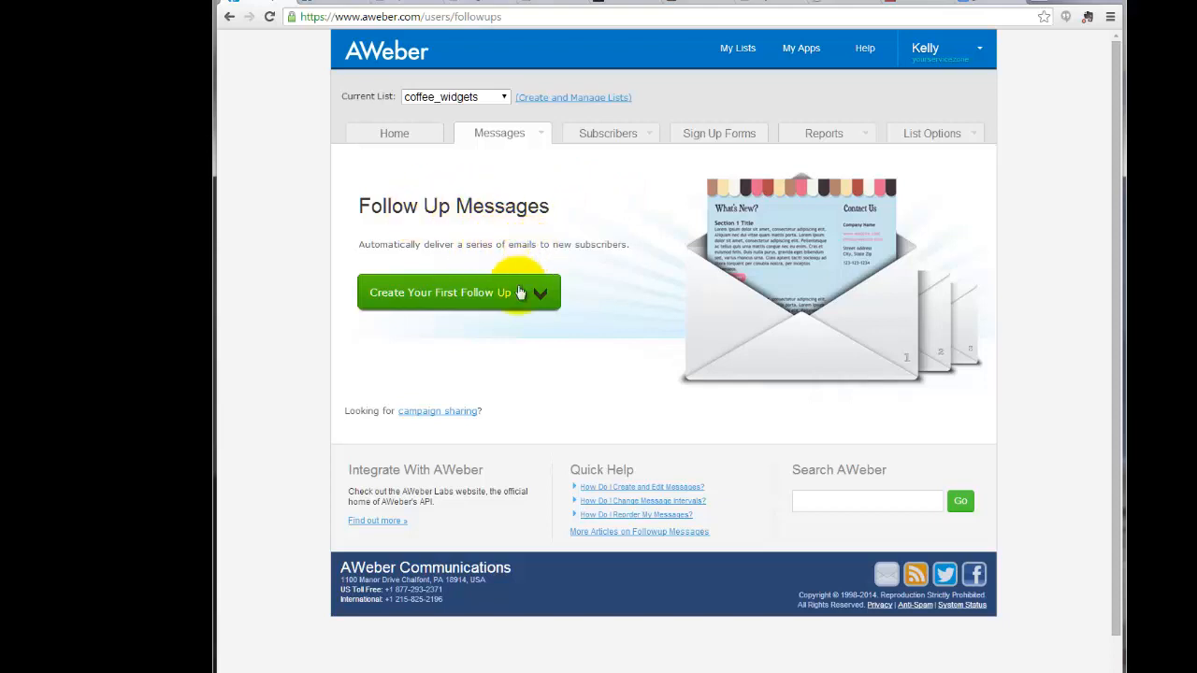
mouse_move(445, 290)
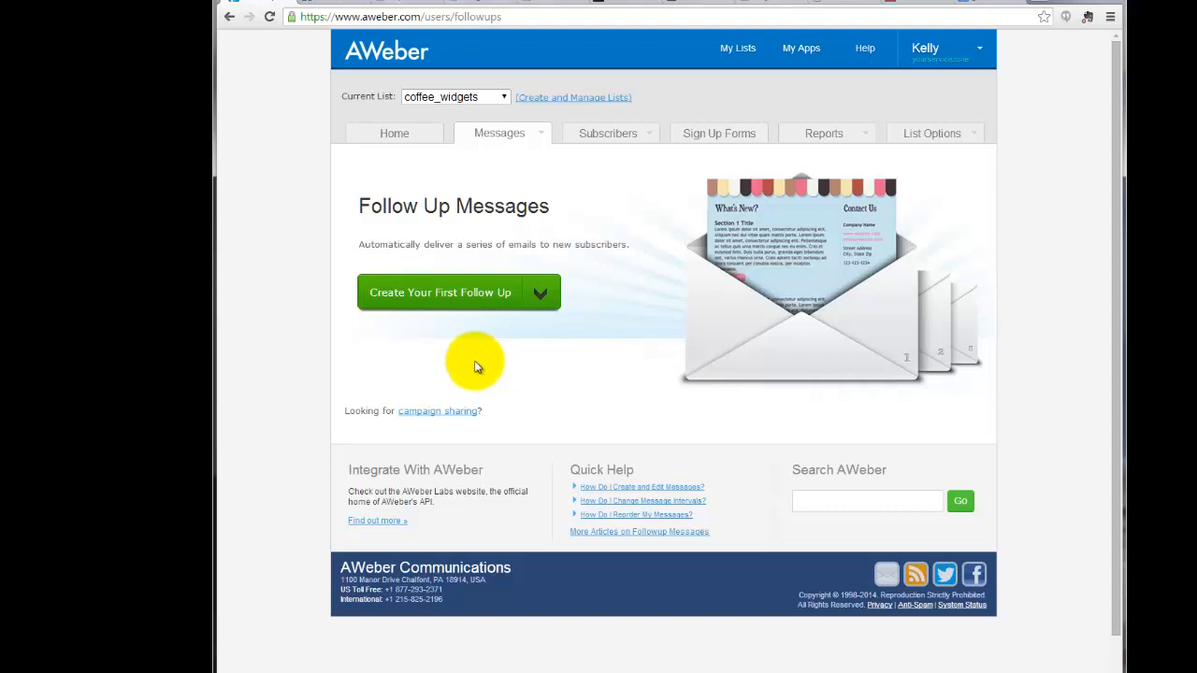
left_click(544, 293)
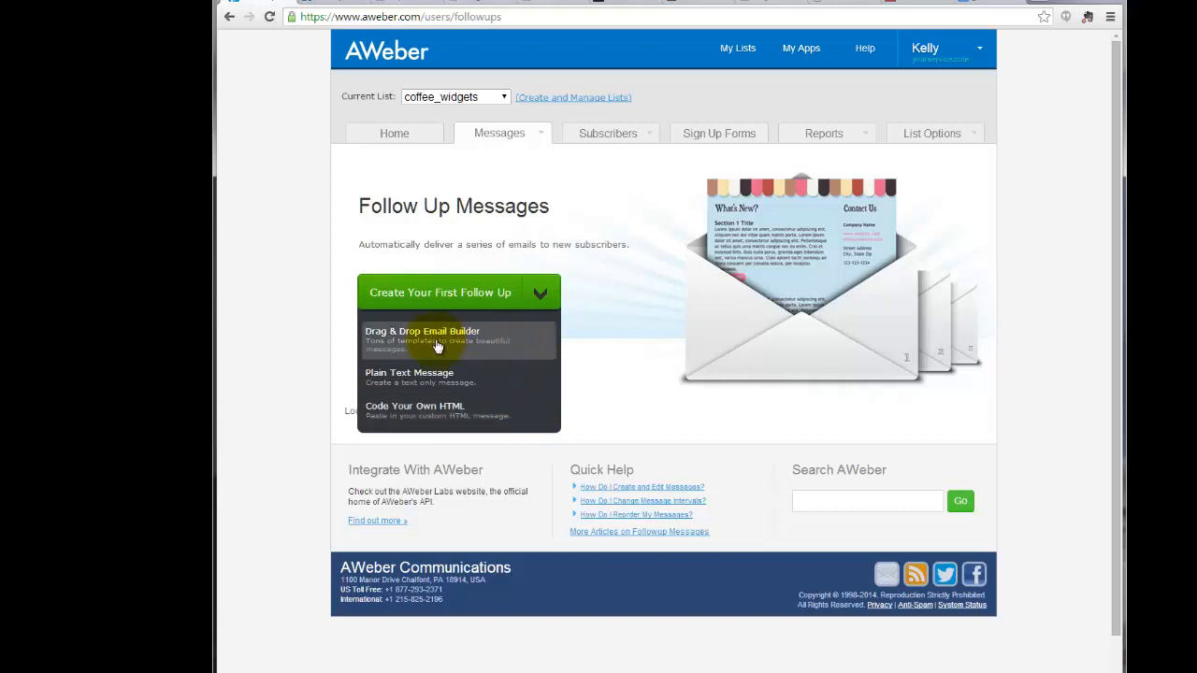
left_click(430, 294)
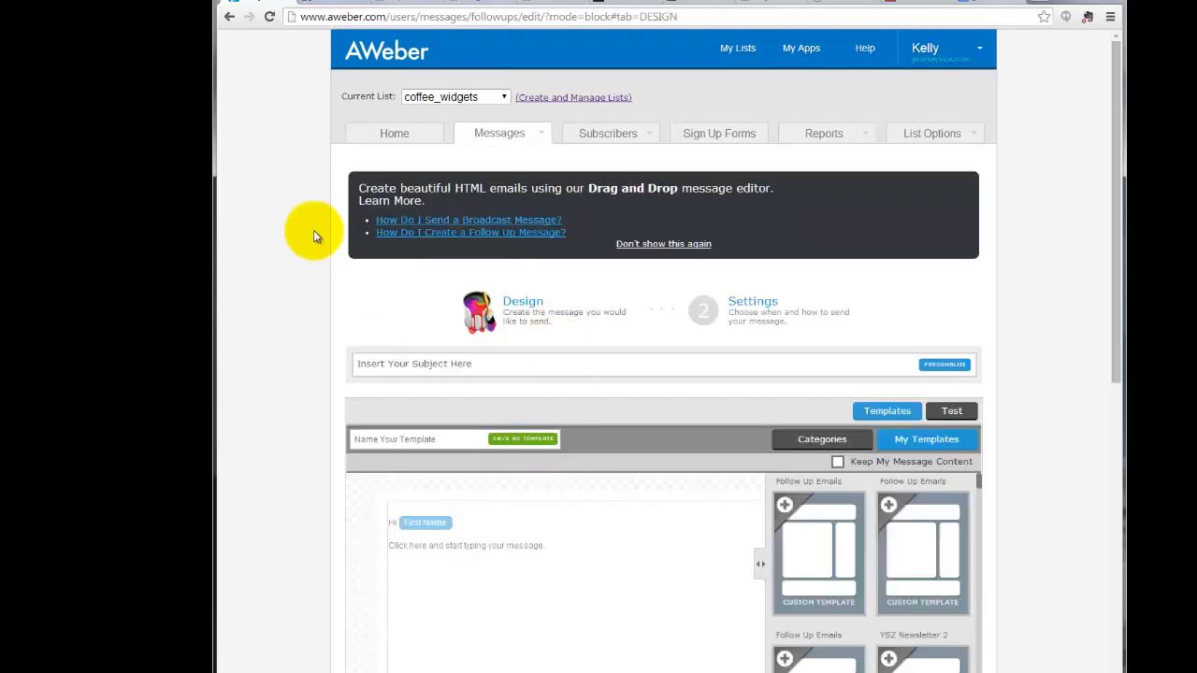
Dismiss the template chooser and set the message subject to "Welcome to Coffee Widget World"
scroll(315, 237, "down", 3)
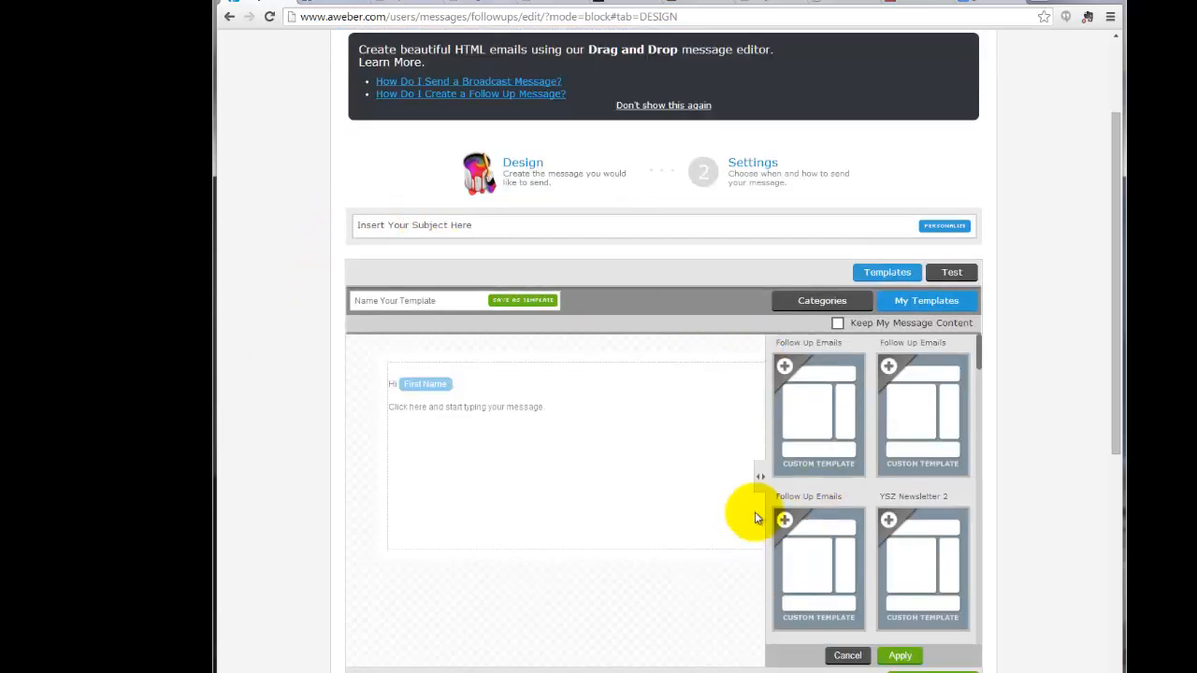
left_click(847, 654)
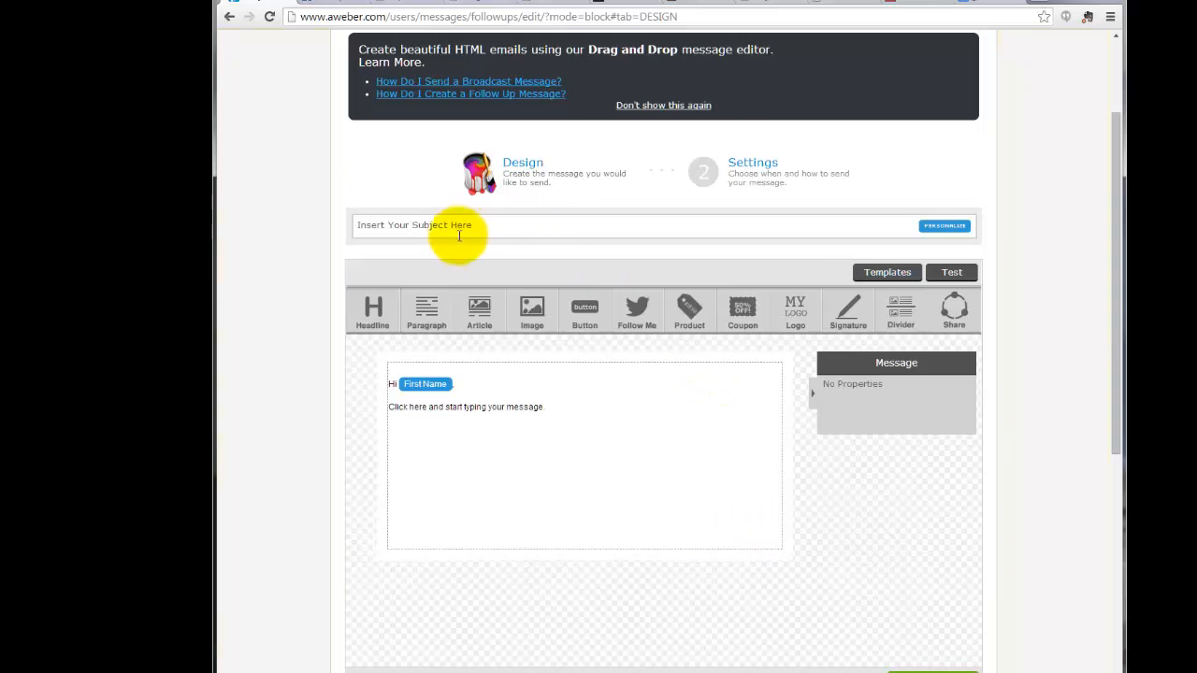
left_click(365, 225)
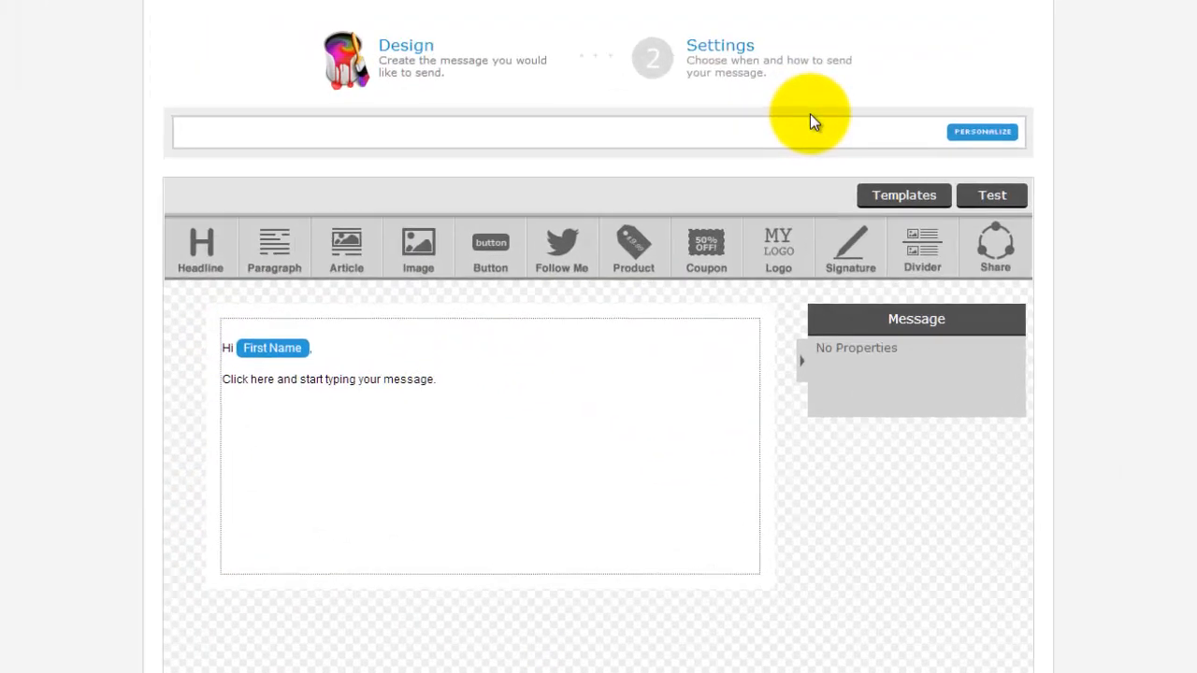
type("Welcome to Coffee ")
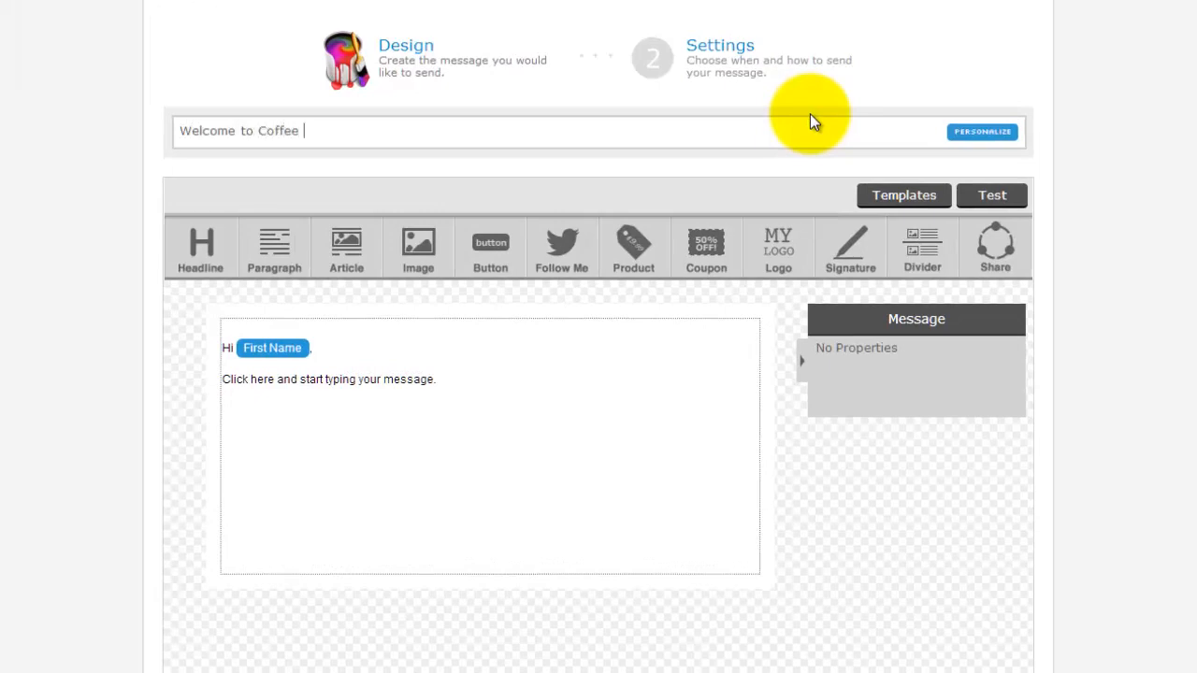
type("Widget World")
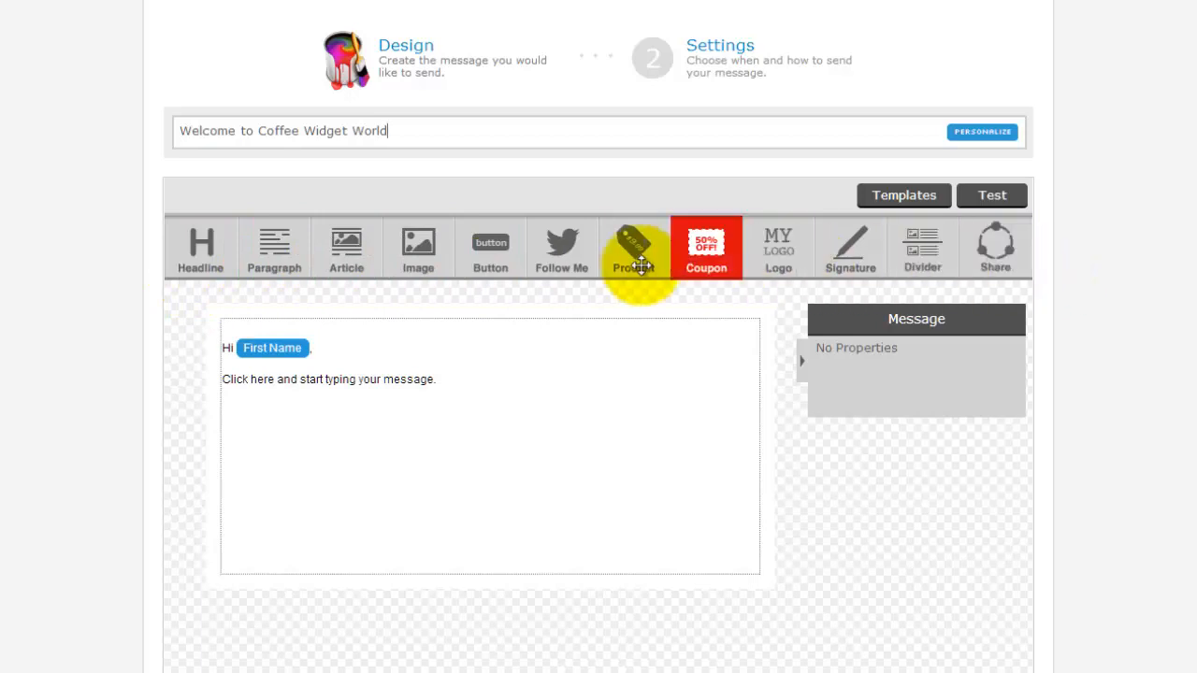
Delete the default greeting paragraph block from the message body
left_click(540, 371)
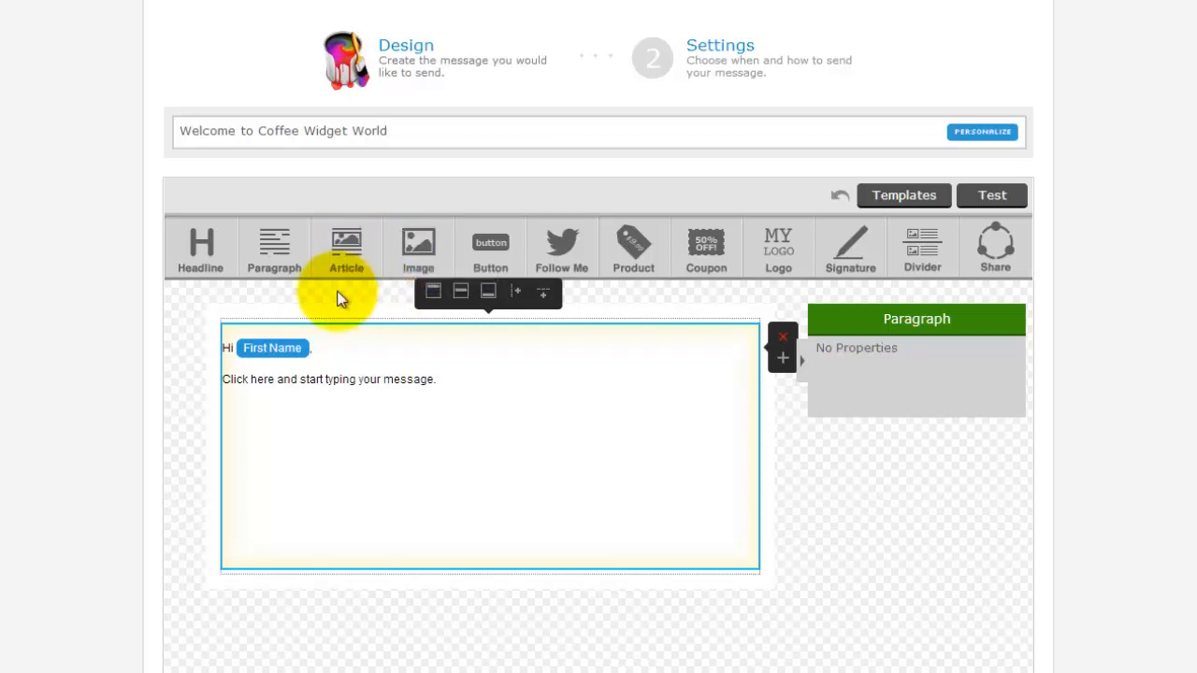
left_click(388, 291)
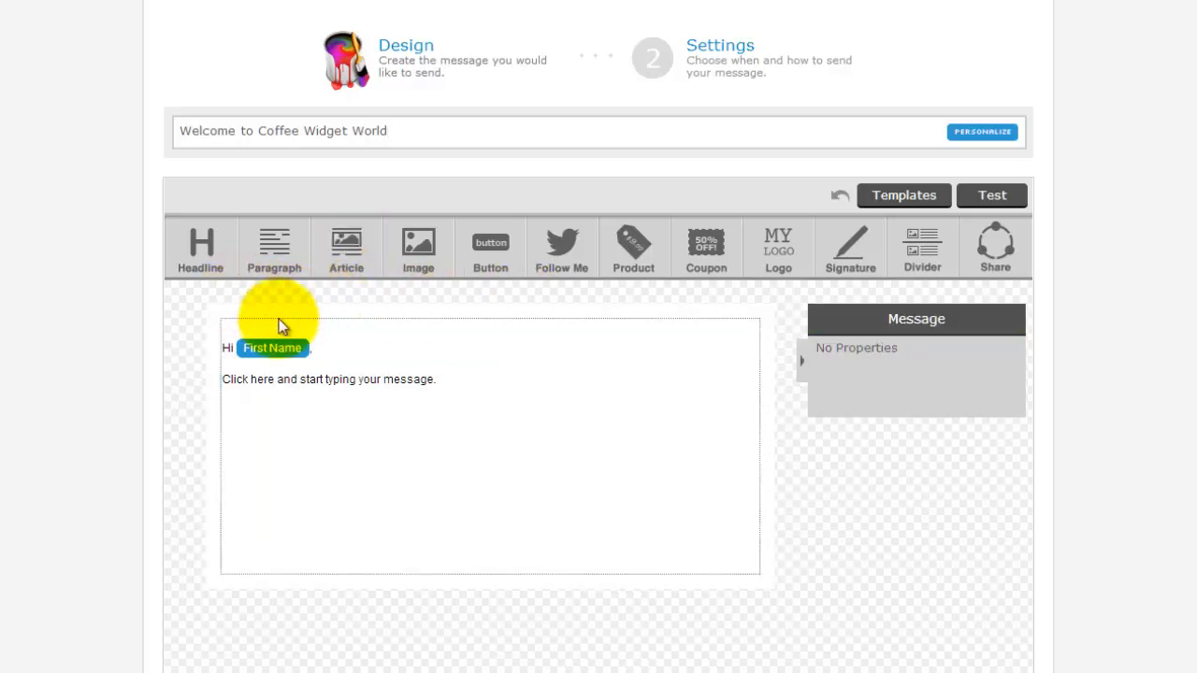
left_click(729, 332)
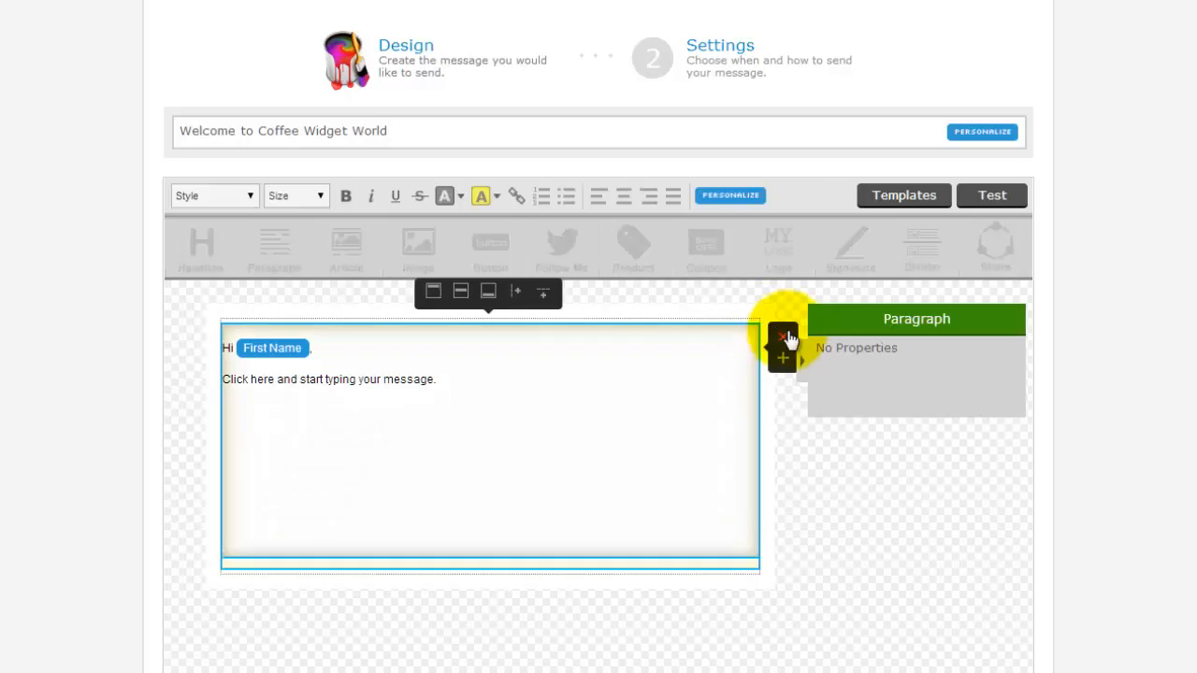
left_click(784, 343)
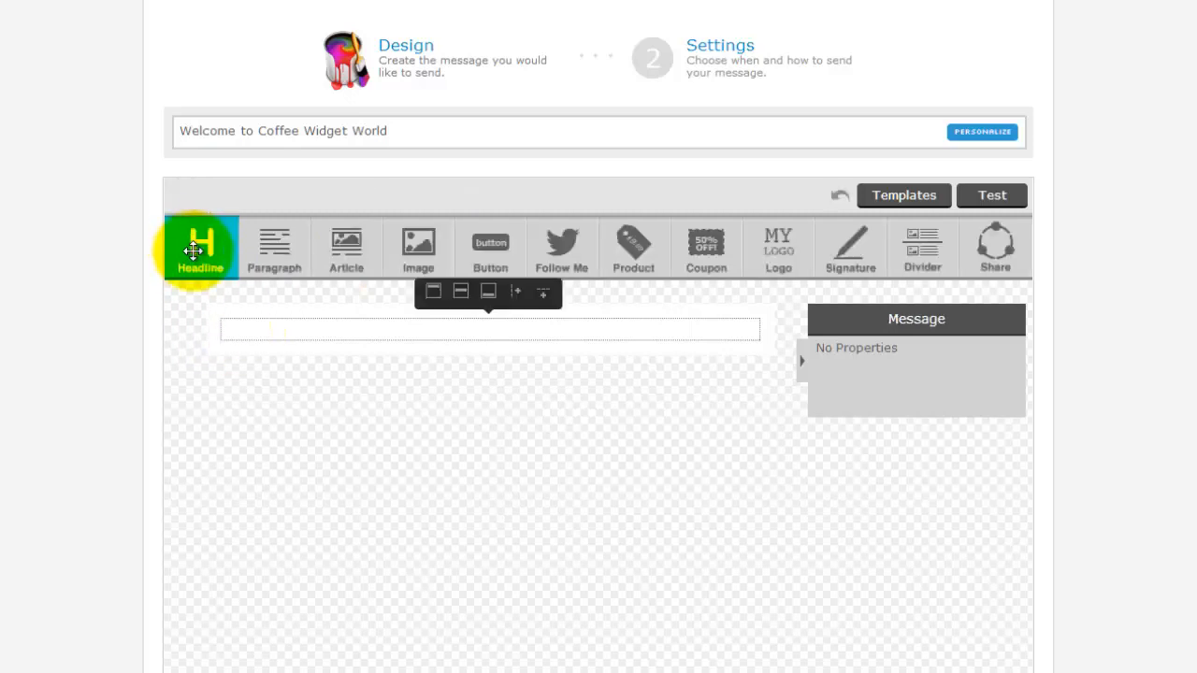
Add a headline block, an article block and an image block to the empty message
left_click_drag(197, 246, 281, 344)
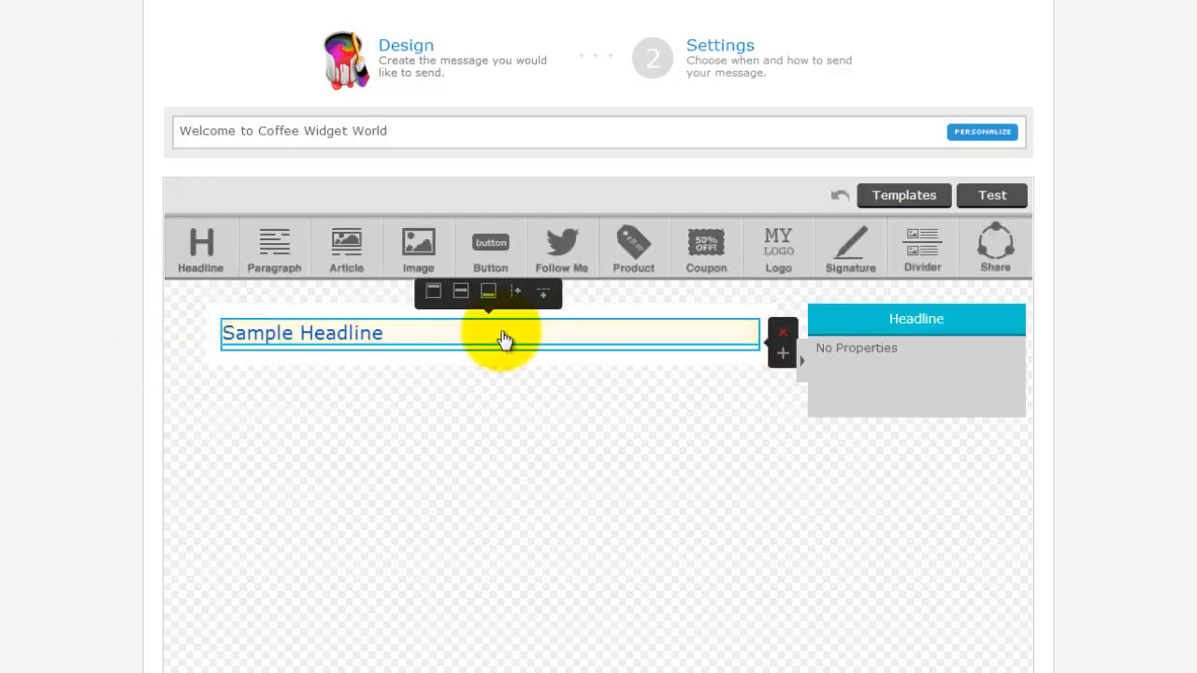
left_click_drag(347, 262, 407, 440)
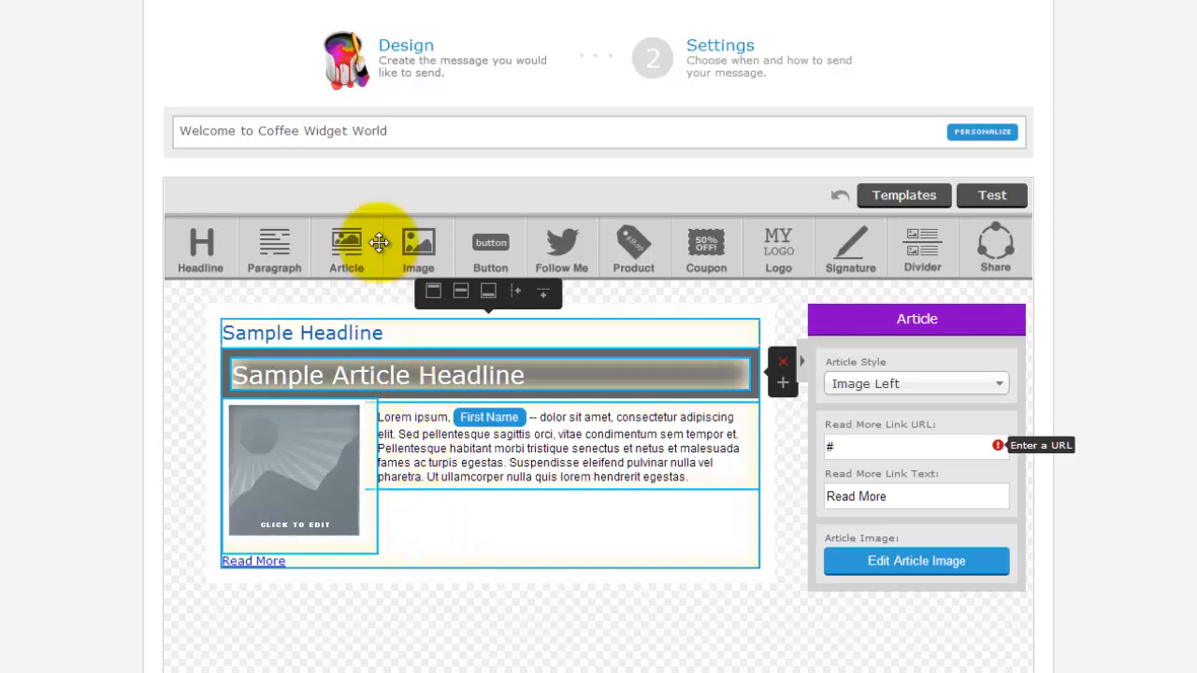
left_click_drag(428, 238, 570, 578)
left_click(914, 662)
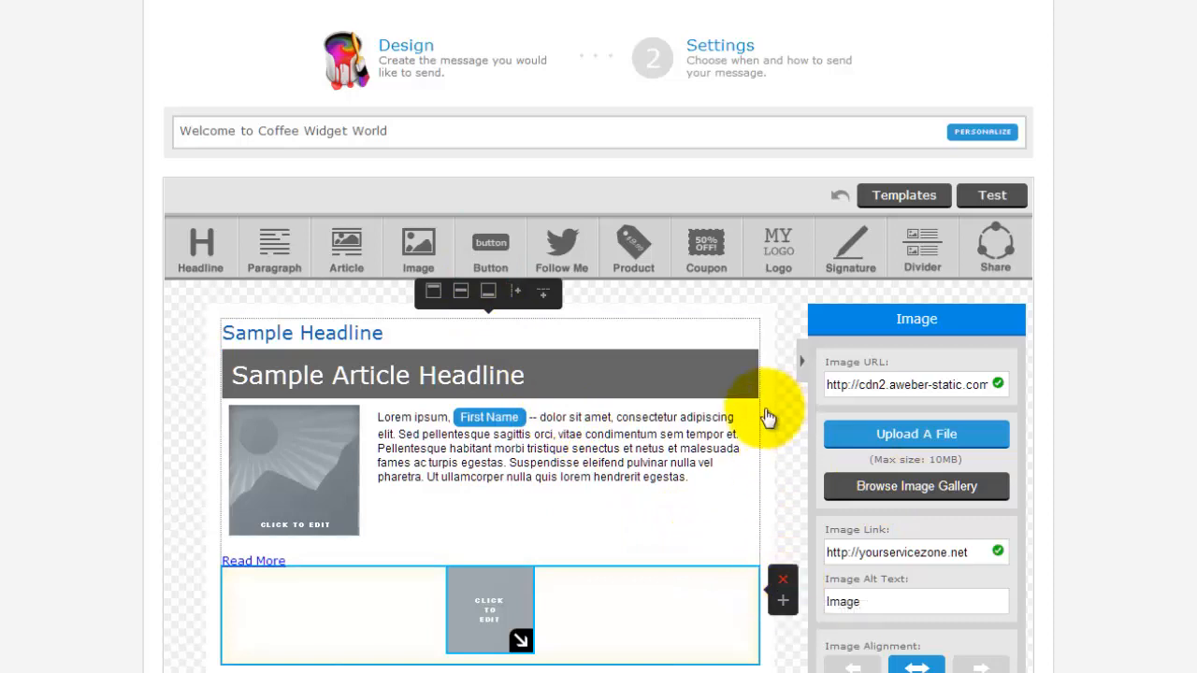
Remove the article, image and headline blocks from the message
left_click(768, 379)
left_click(784, 367)
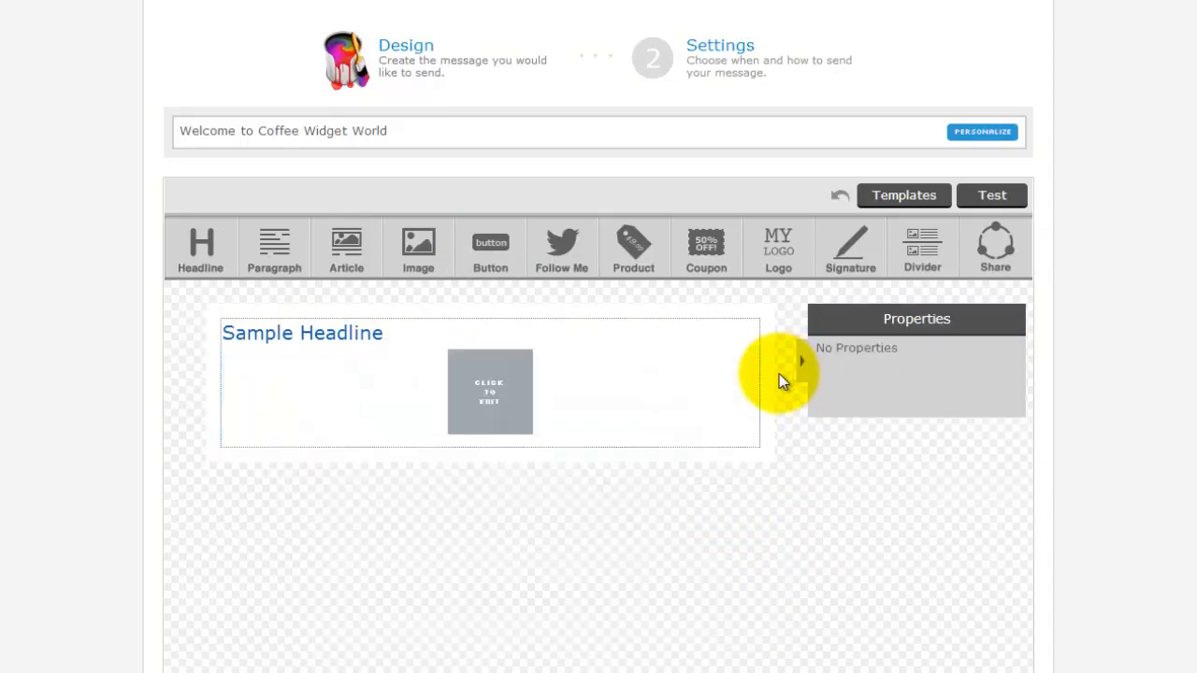
left_click(736, 344)
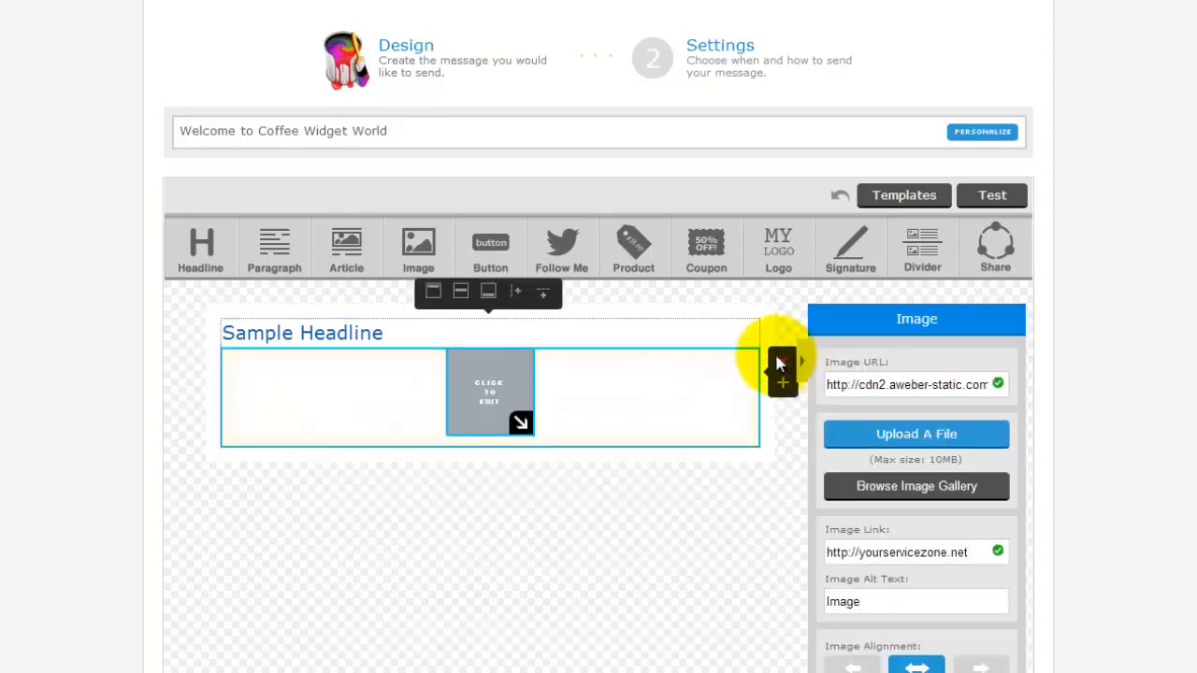
left_click(779, 363)
left_click(768, 341)
left_click(783, 337)
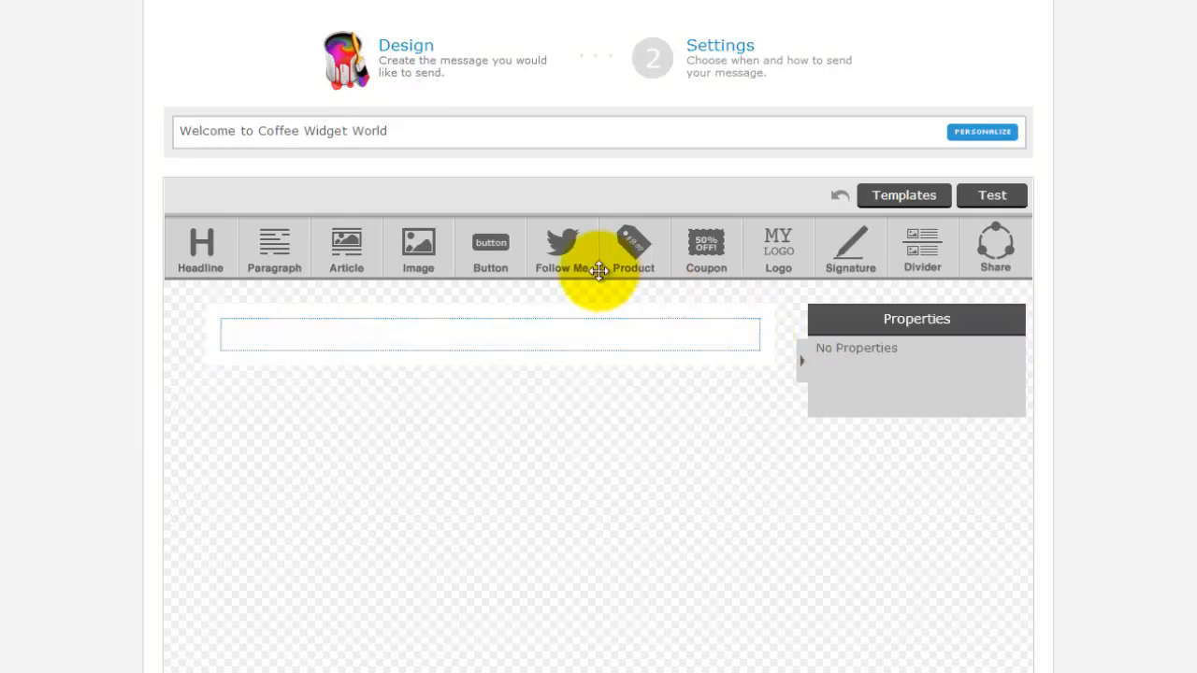
Add a button block to the message with a Follow Me block below it
left_click_drag(477, 271, 484, 385)
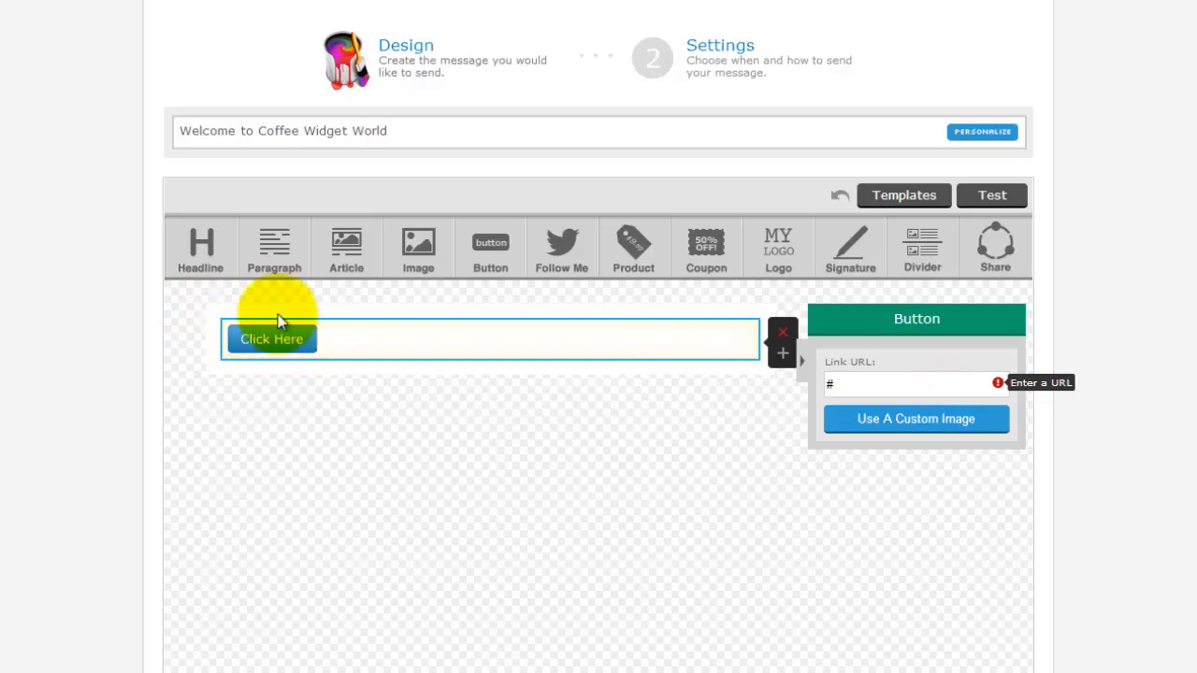
left_click_drag(560, 251, 677, 396)
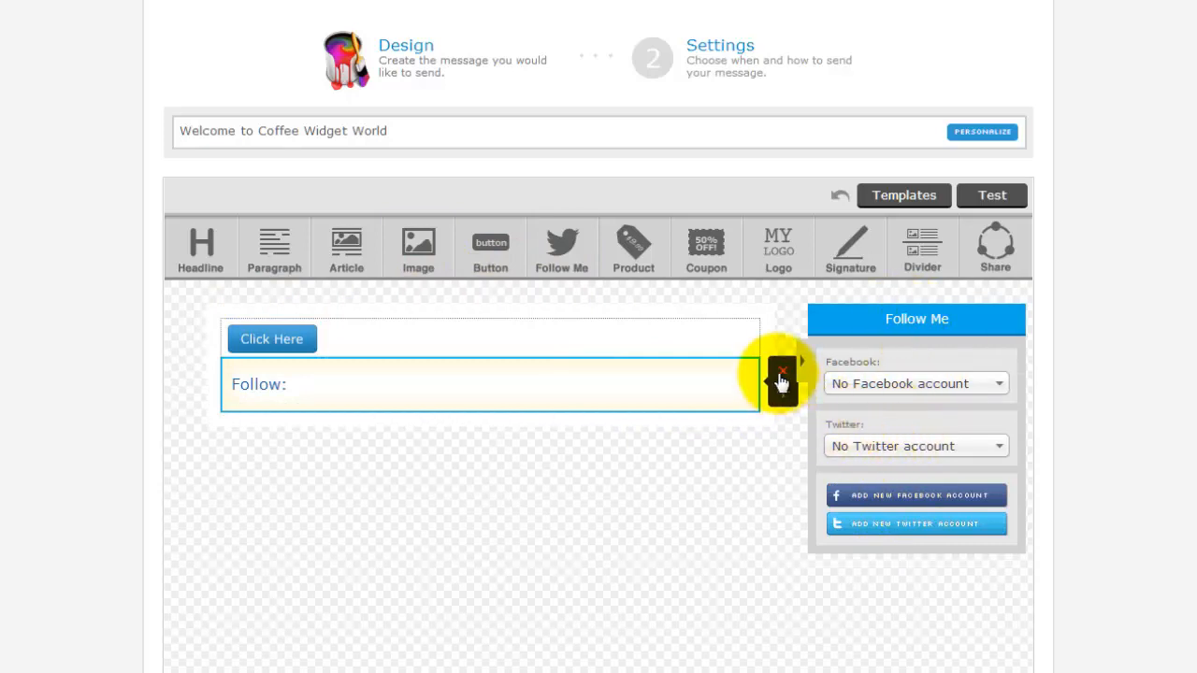
Try out a product block and a coupon block in the message, deleting each one again
left_click_drag(654, 251, 649, 447)
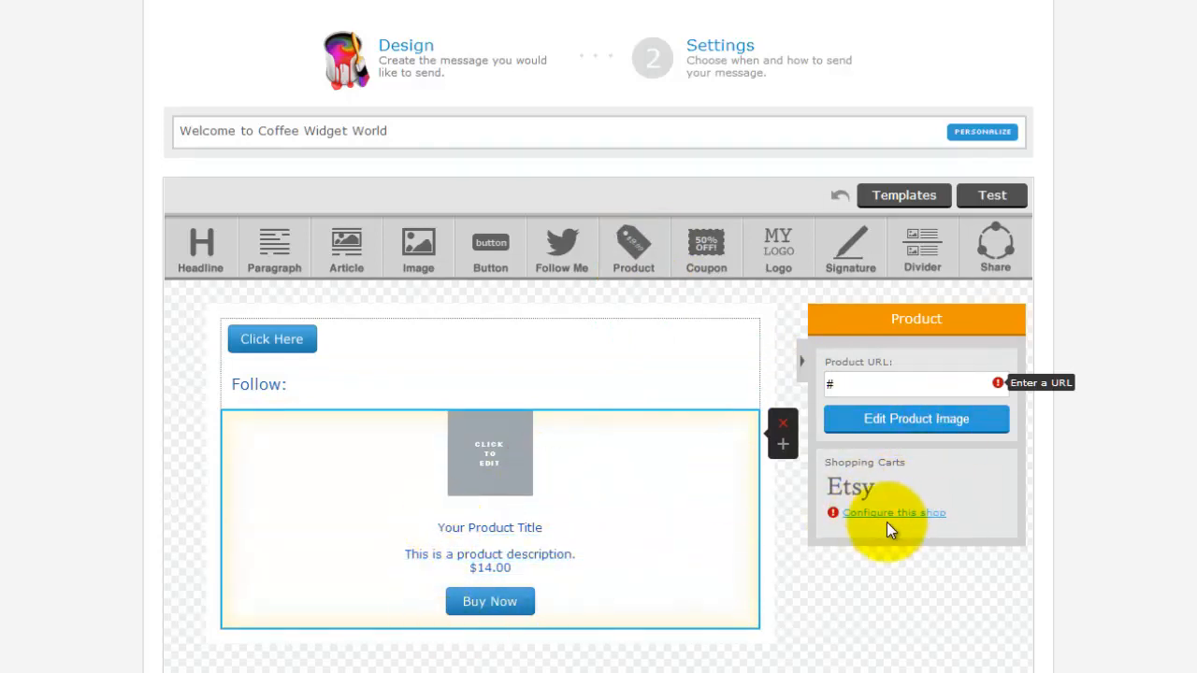
left_click(782, 427)
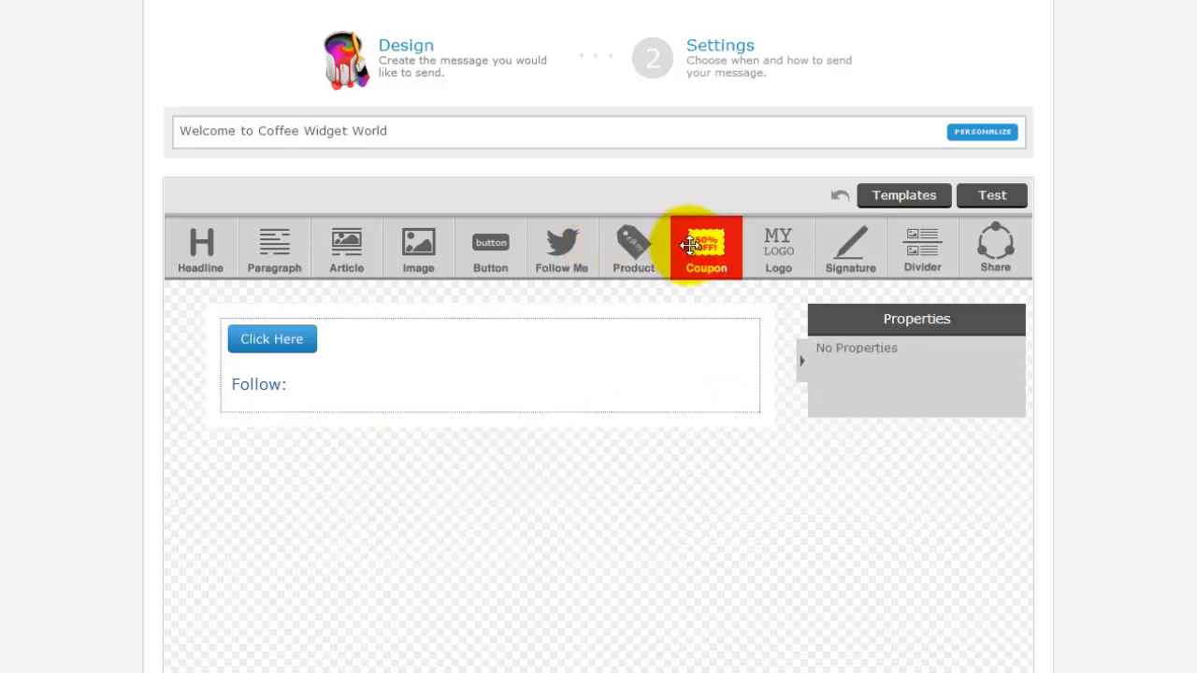
left_click_drag(689, 245, 707, 447)
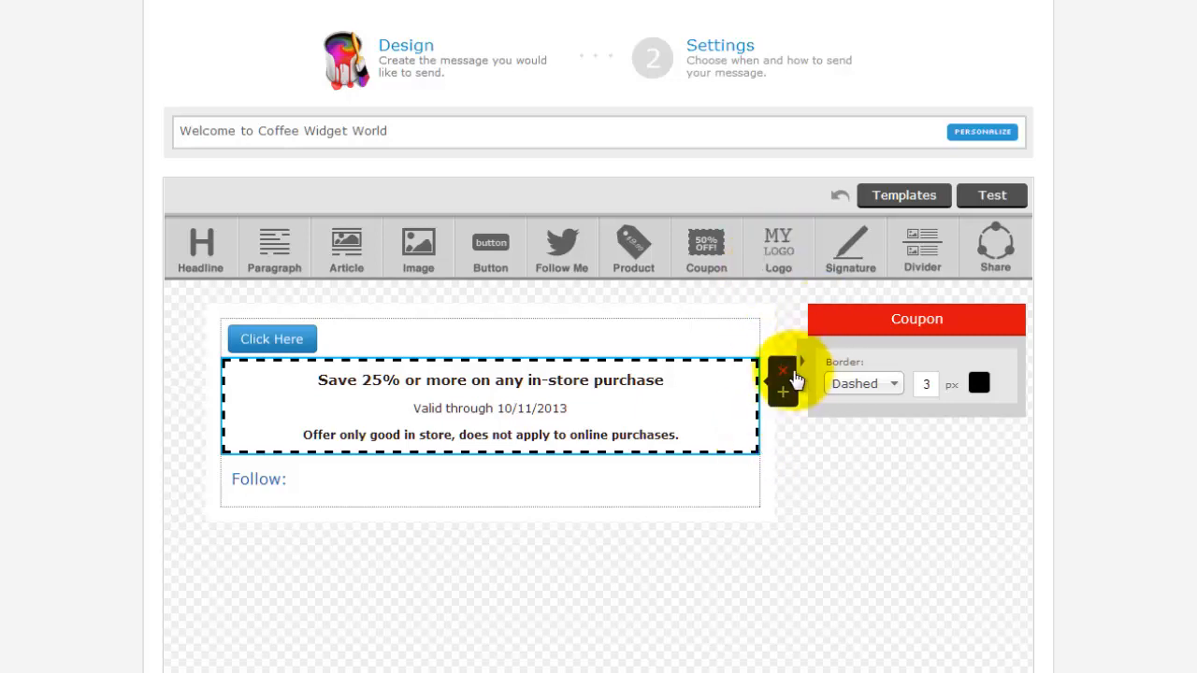
left_click(782, 374)
Add a logo block below the Follow Me block and a signature block at the end of the message
left_click_drag(771, 266, 441, 433)
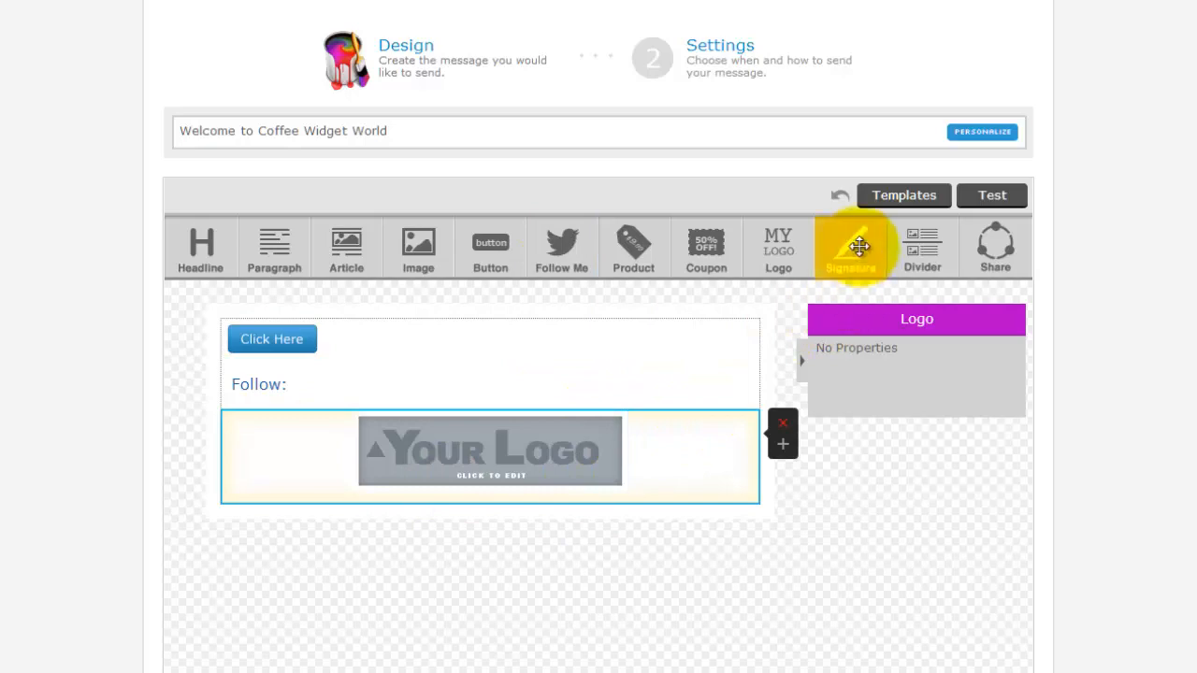
mouse_move(851, 251)
left_mouse_down()
mouse_move(641, 497)
mouse_move(631, 528)
left_mouse_up()
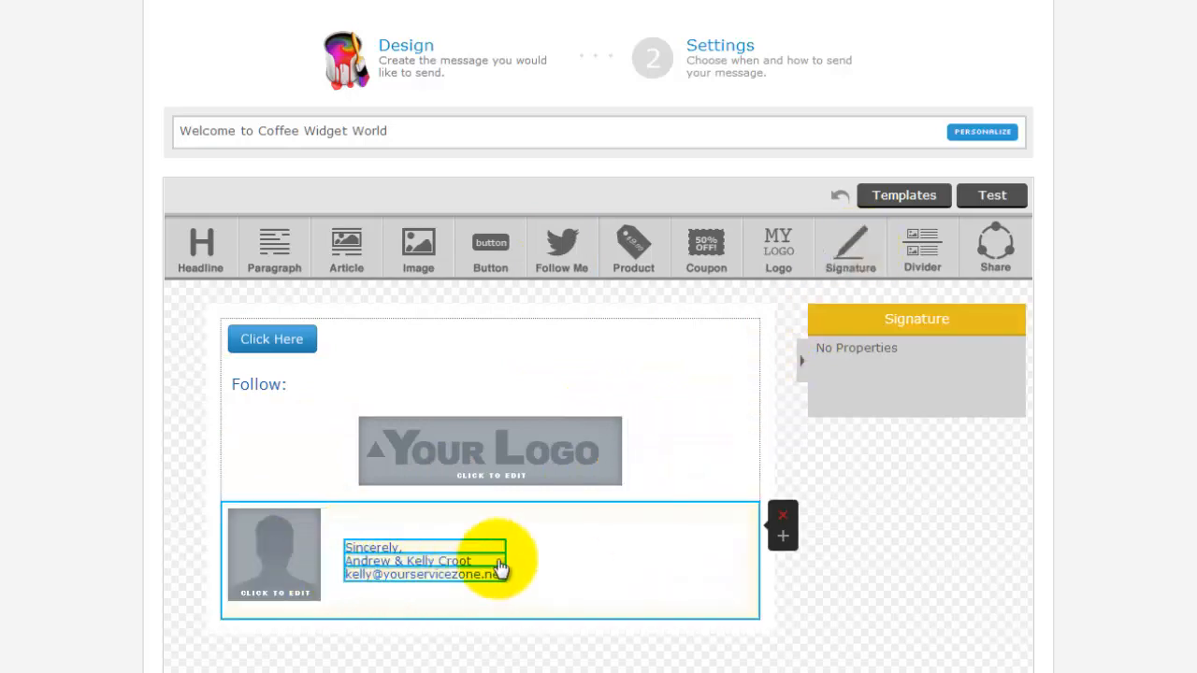
scroll(781, 549, "up", 2)
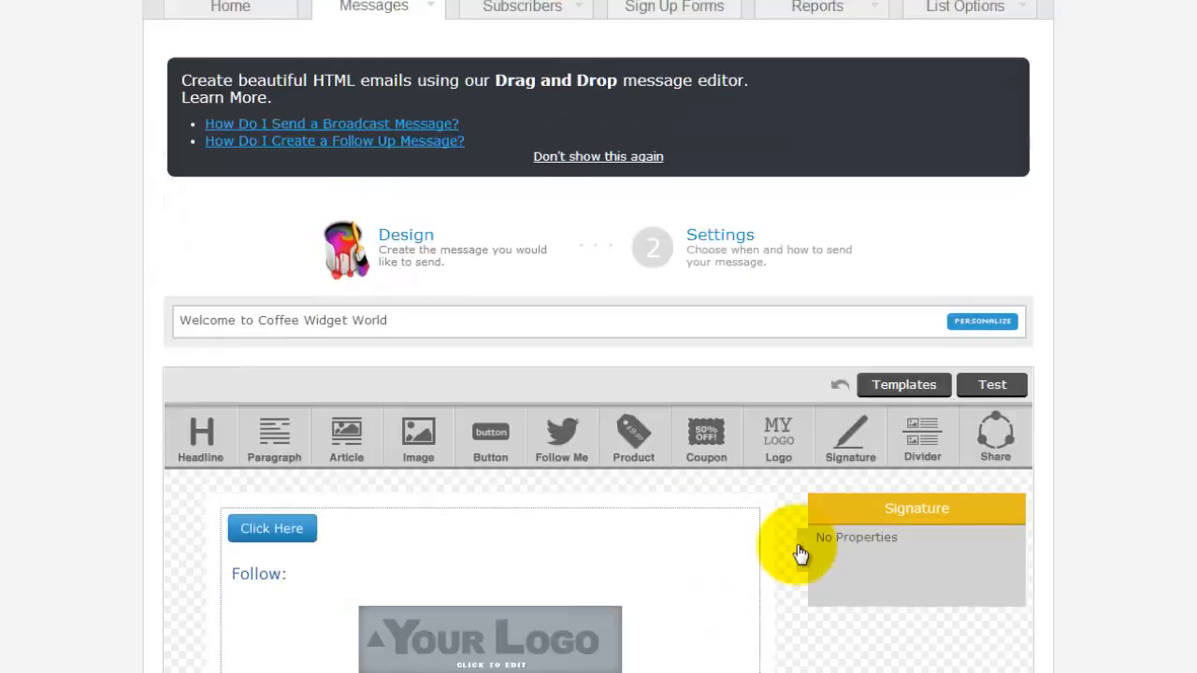
mouse_move(954, 9)
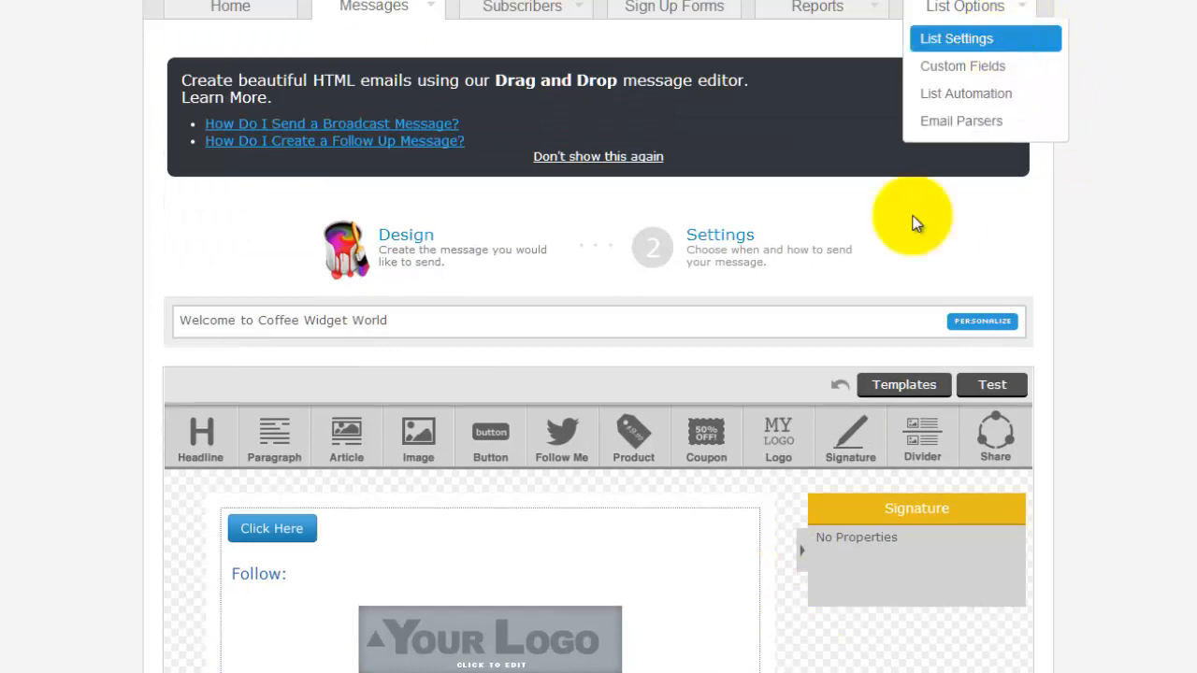
scroll(774, 519, "down", 4)
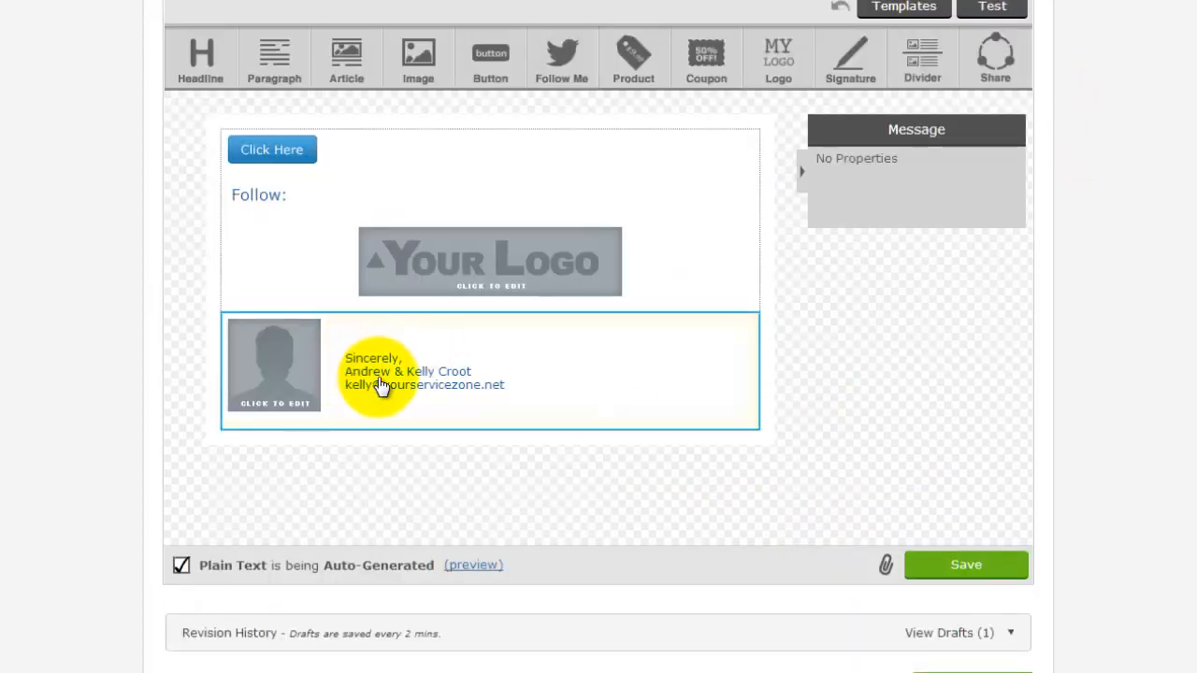
Add a divider block below the Follow Me block and a share block directly below the divider
scroll(570, 382, "up", 3)
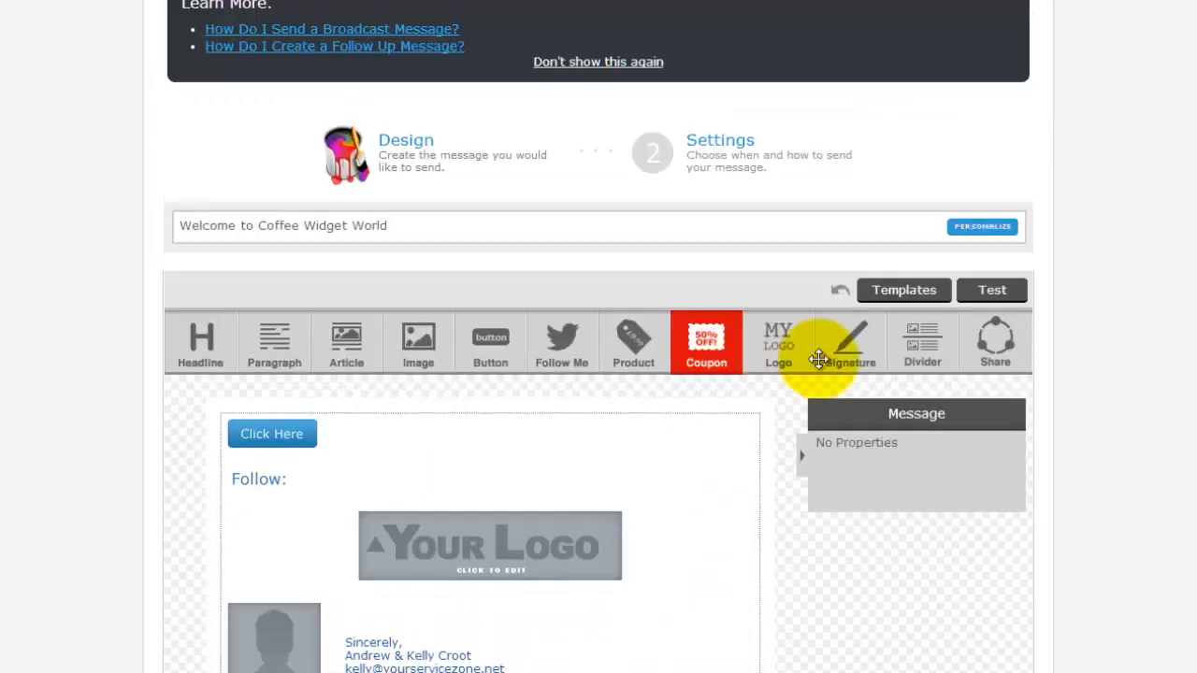
left_click_drag(935, 351, 534, 521)
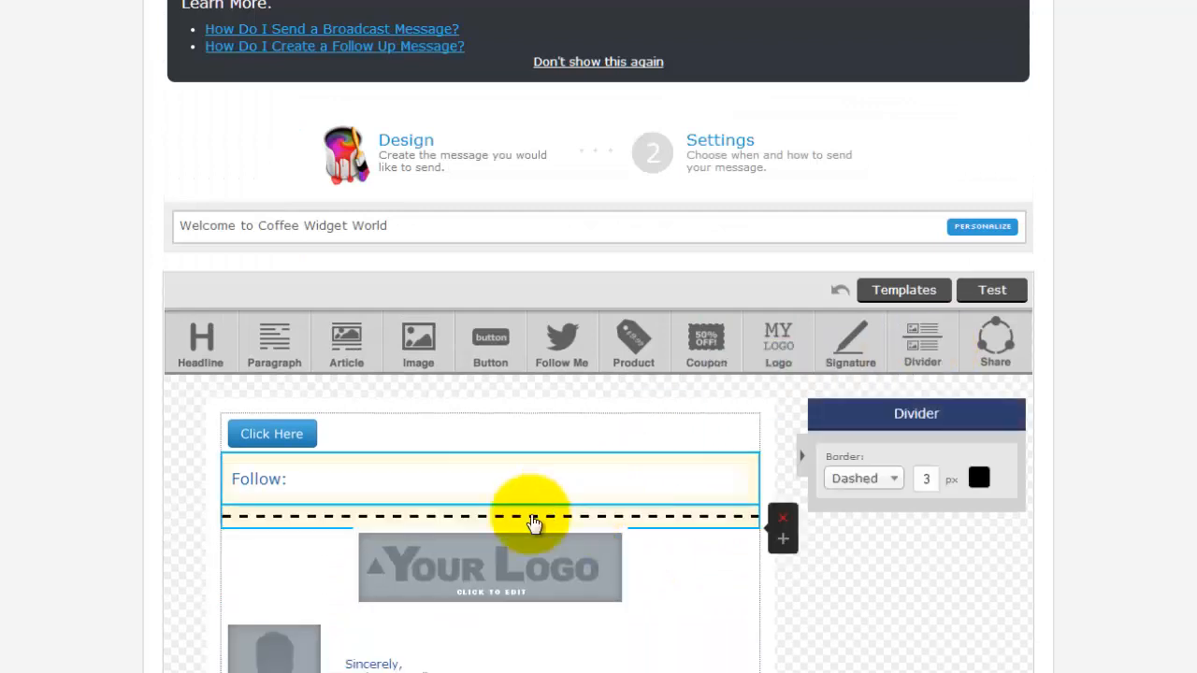
left_click_drag(1005, 348, 644, 548)
scroll(706, 539, "down", 1)
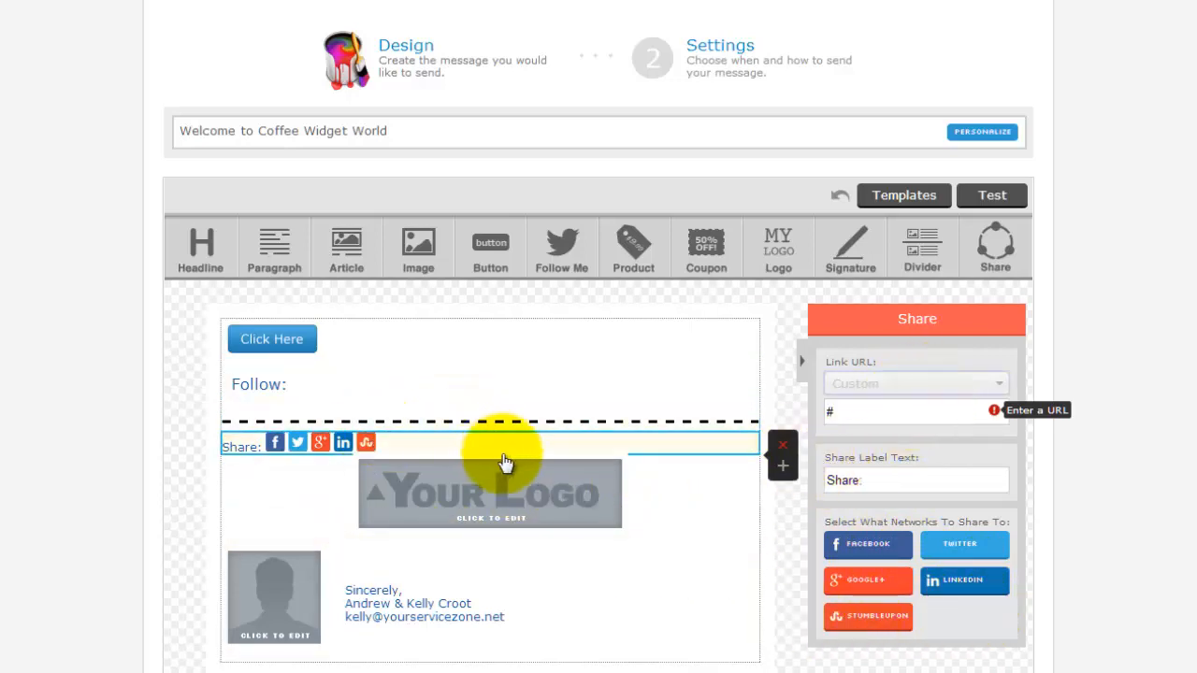
Clear the message by deleting the share, logo, divider, signature, button and Follow Me blocks
left_click(783, 449)
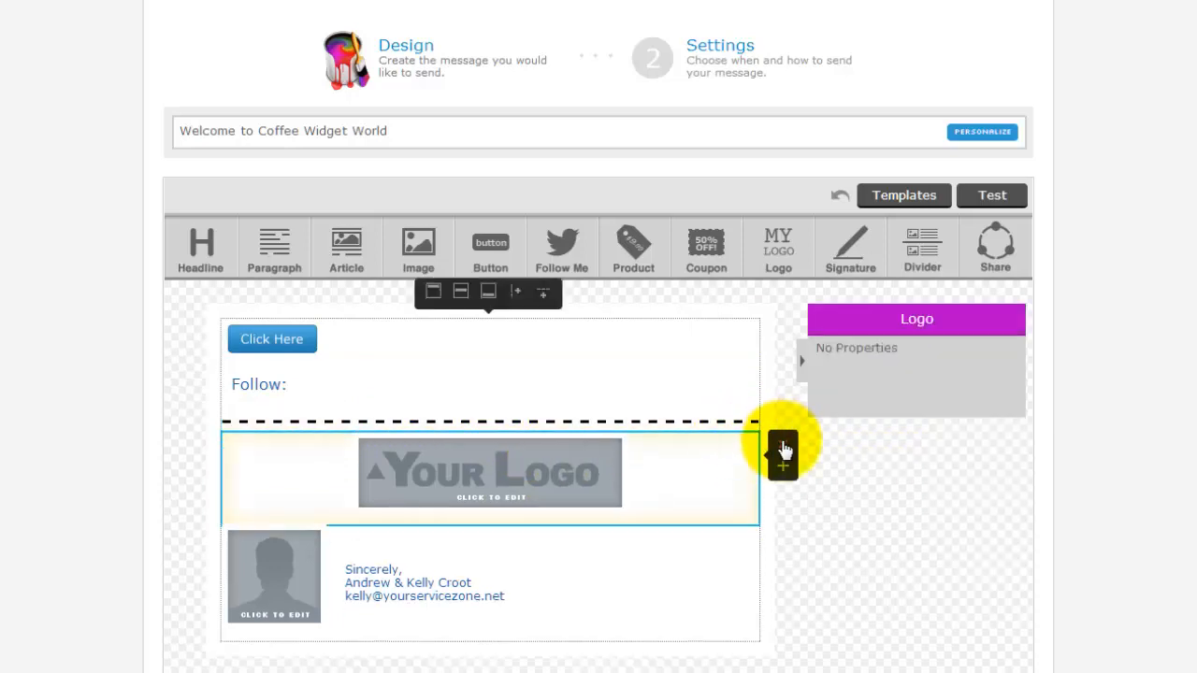
left_click(784, 448)
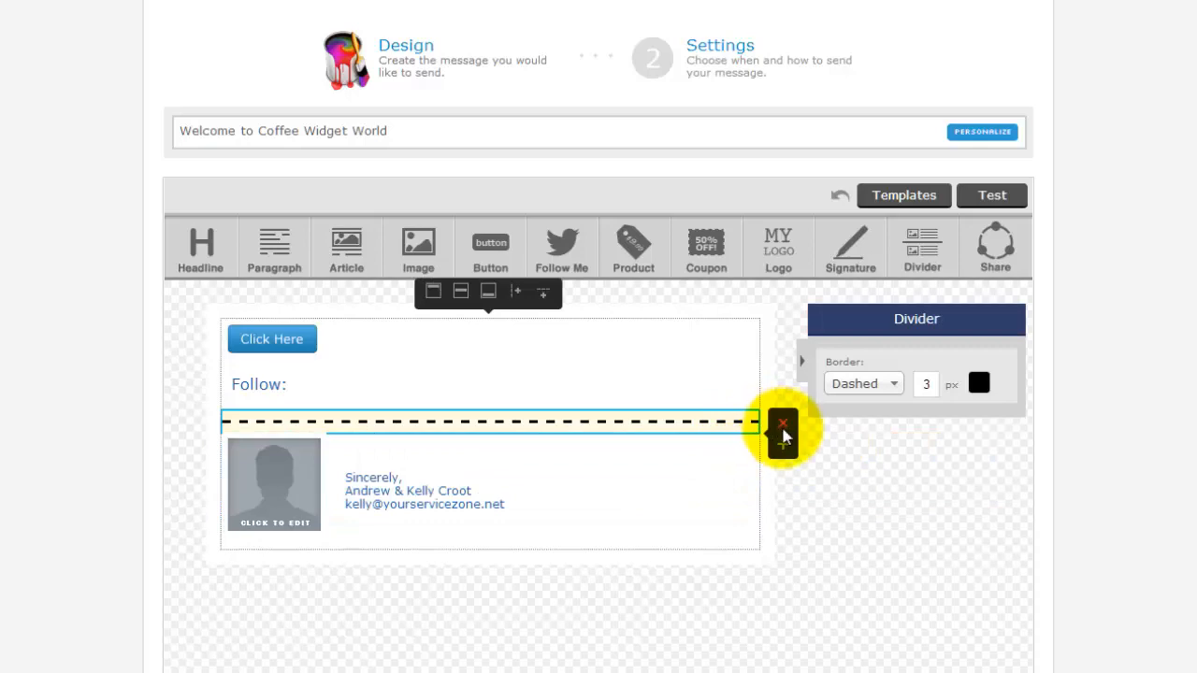
left_click(783, 432)
left_click(783, 432)
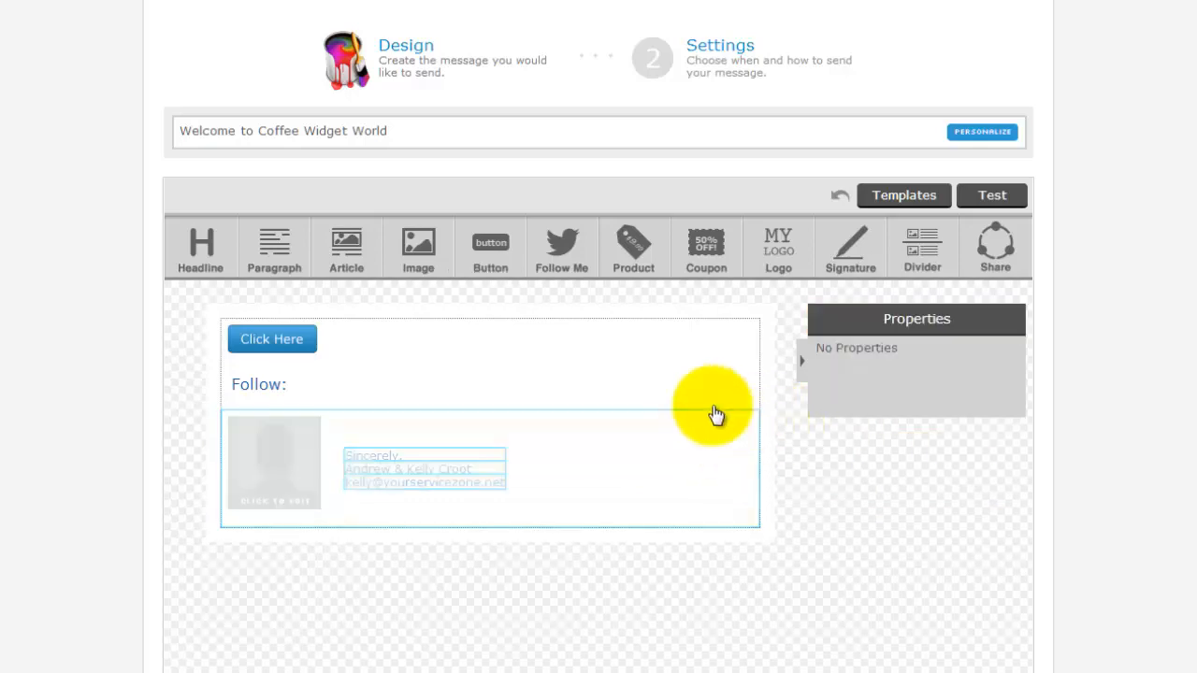
left_click(783, 339)
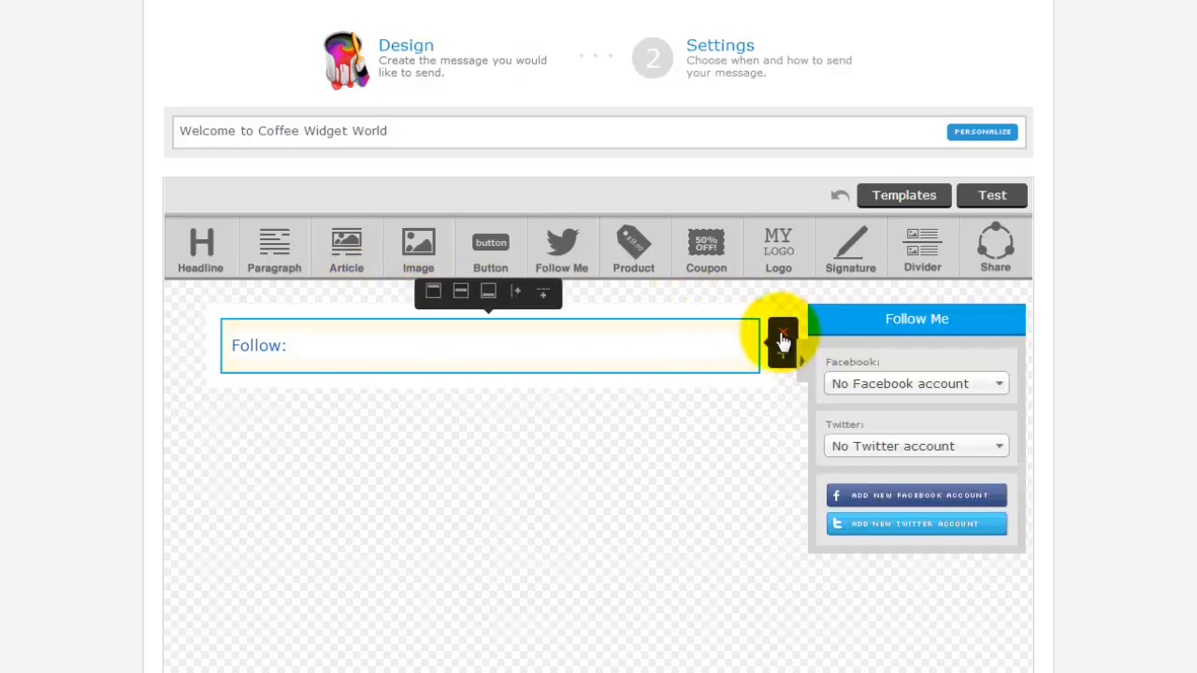
left_click(781, 342)
Build the message layout from a paragraph block, an image block below it and a second paragraph block below the image
left_click_drag(277, 246, 268, 329)
left_click_drag(418, 245, 412, 385)
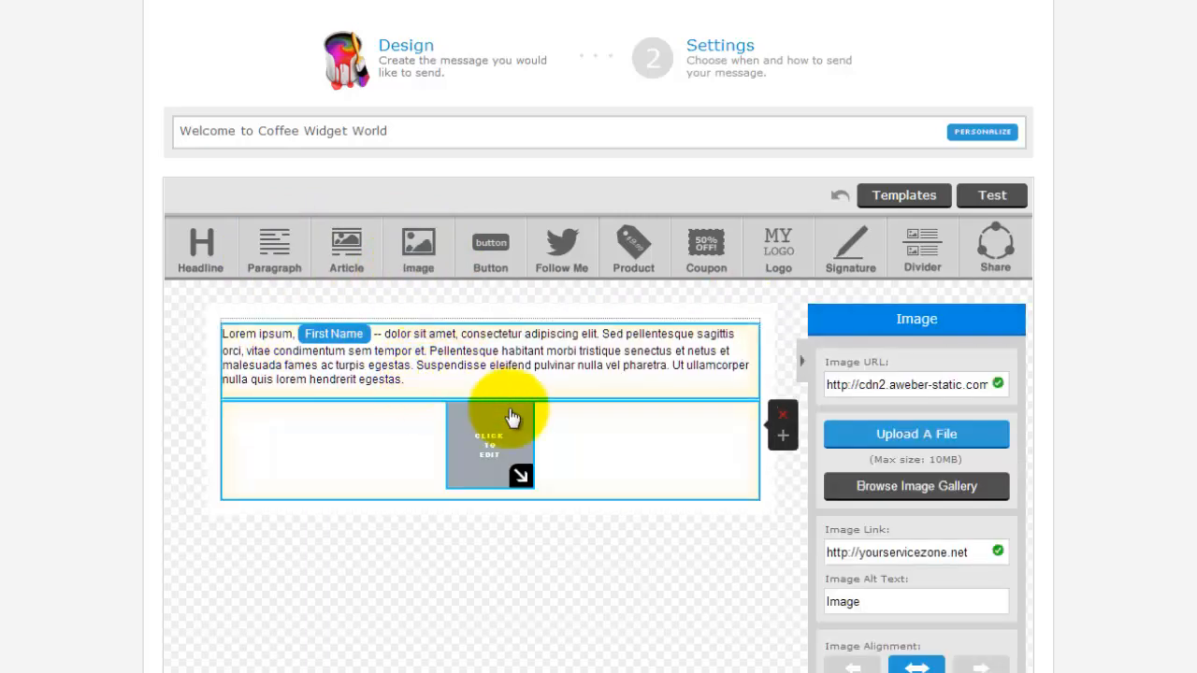
left_click_drag(302, 235, 425, 548)
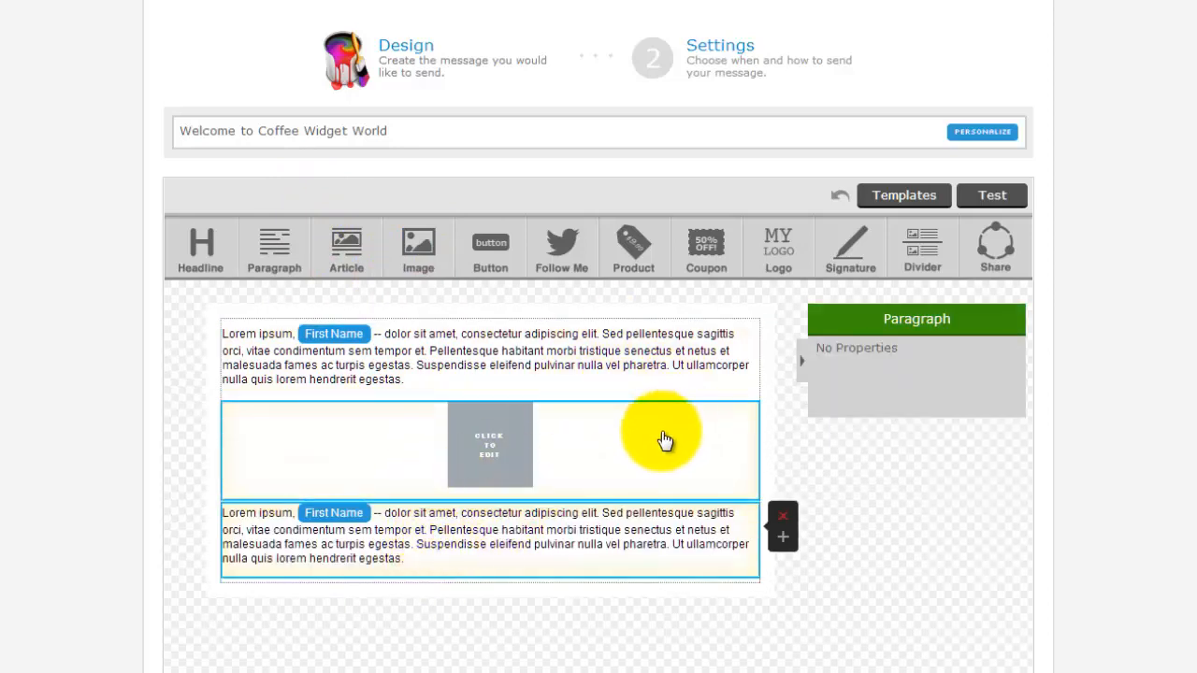
left_click_drag(664, 440, 662, 414)
Replace the first paragraph's text with "Hi and welcome to our email newsletter for Coffee Widgets..." and, after a blank line, "Hope you find this interesting and valuable!"
scroll(869, 482, "down", 2)
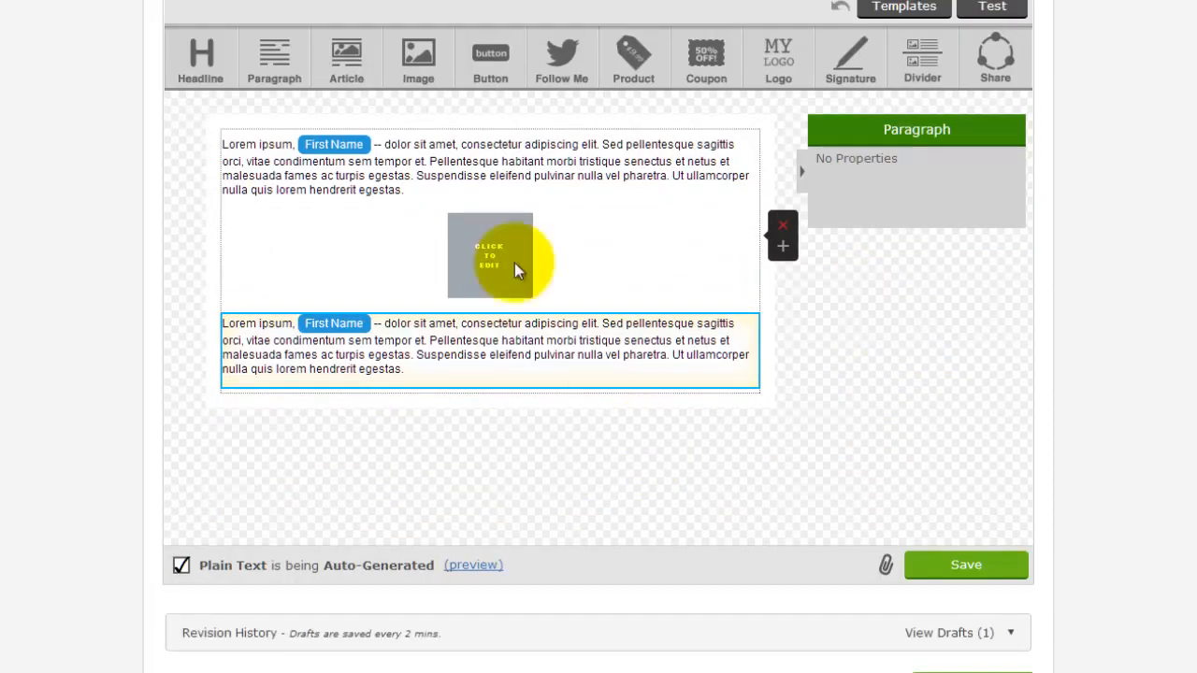
left_click(488, 152)
triple_click(490, 154)
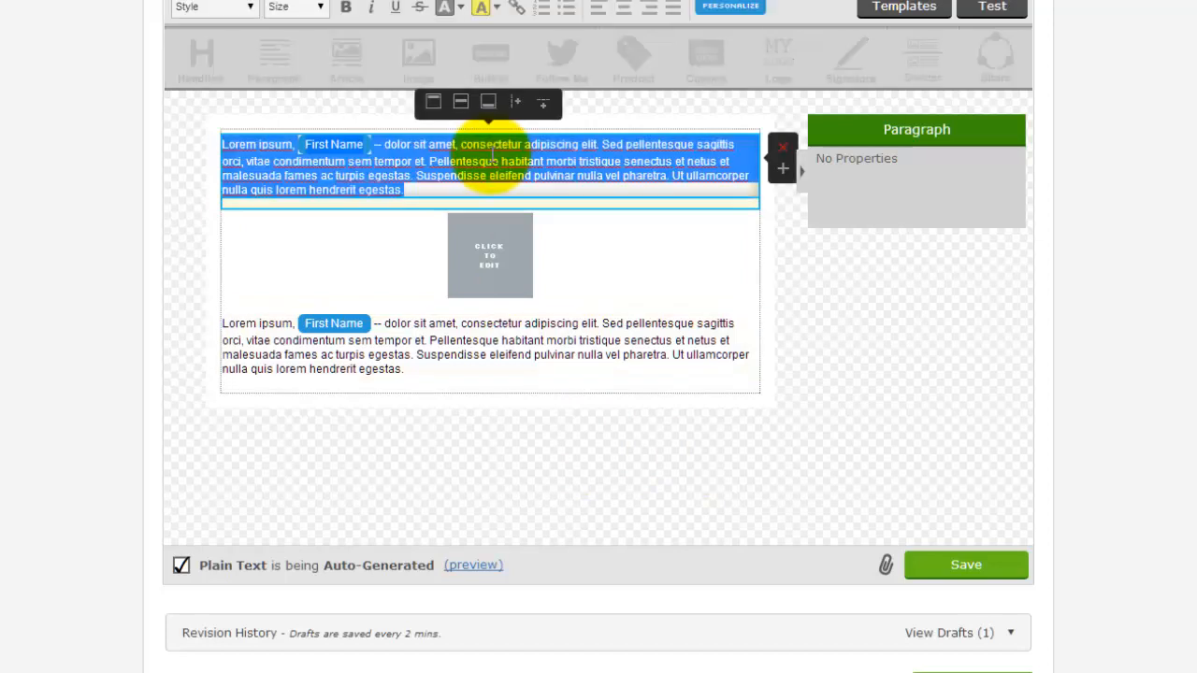
type("Hi")
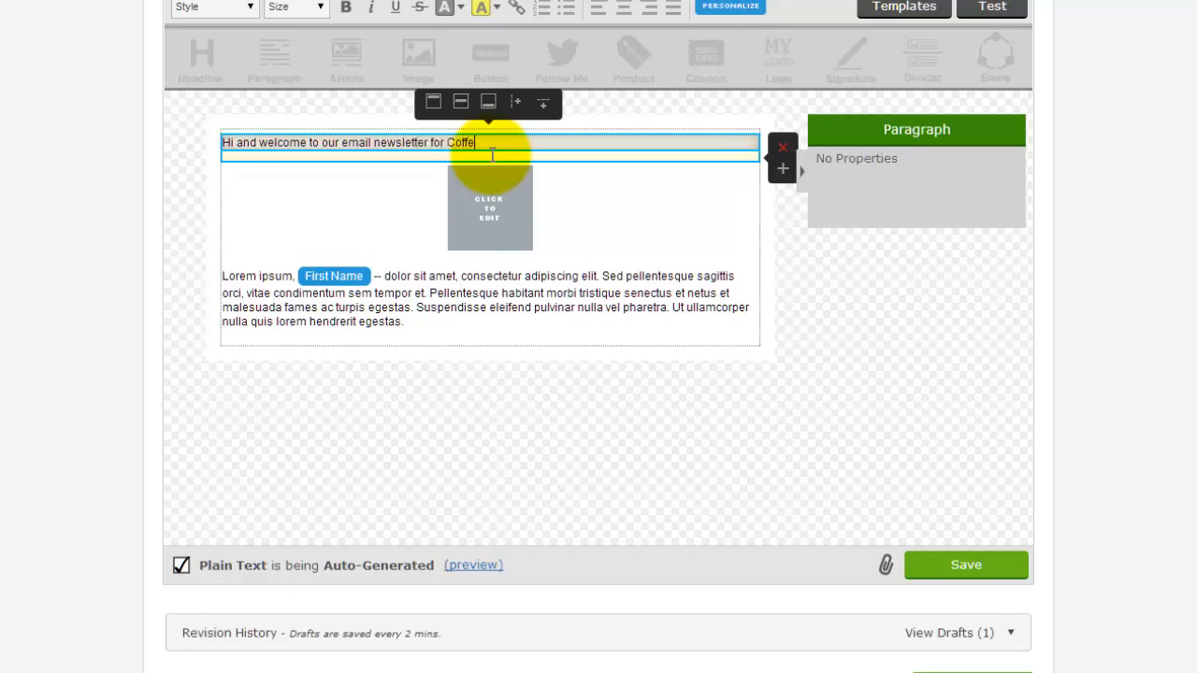
type("eld")
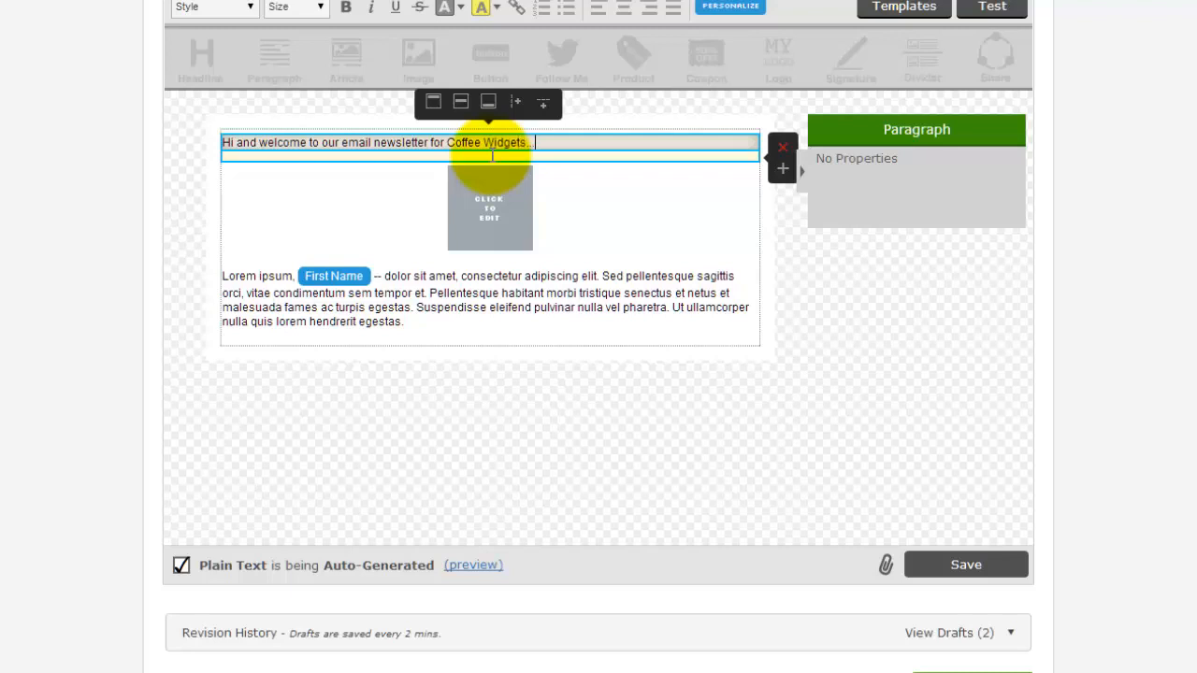
type(".")
key("Return")
key("Return")
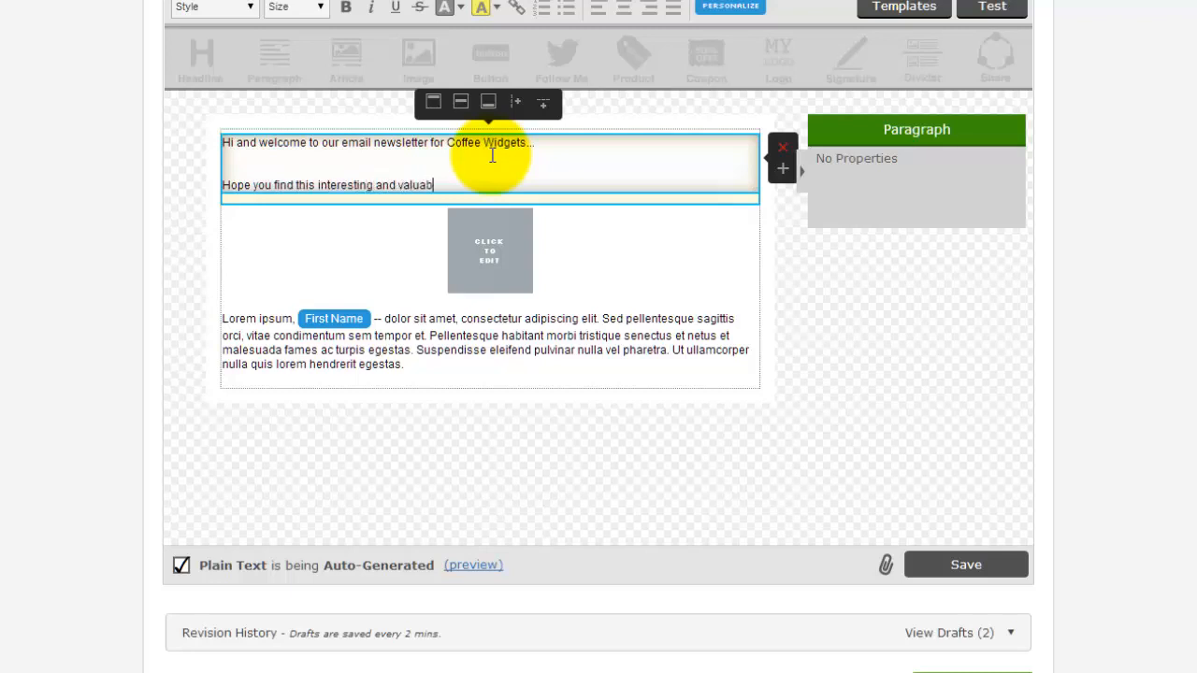
key("Return")
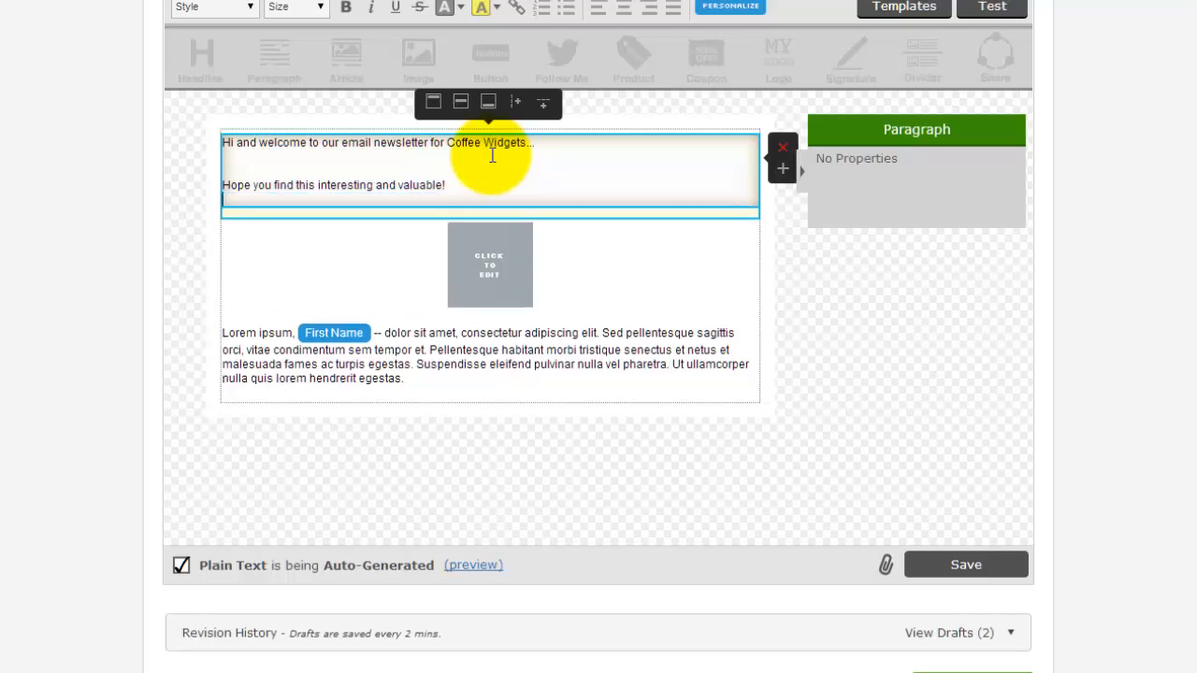
Set the font size of both lines in the first paragraph to 16px
left_click_drag(480, 181, 147, 133)
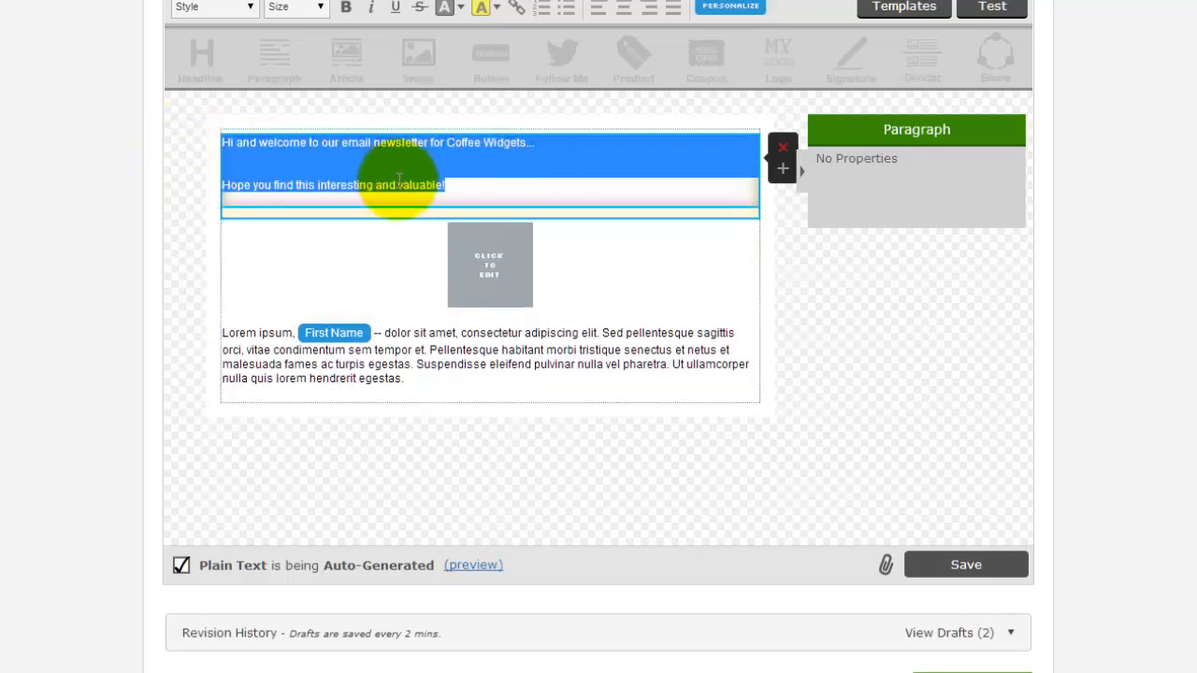
left_click(322, 11)
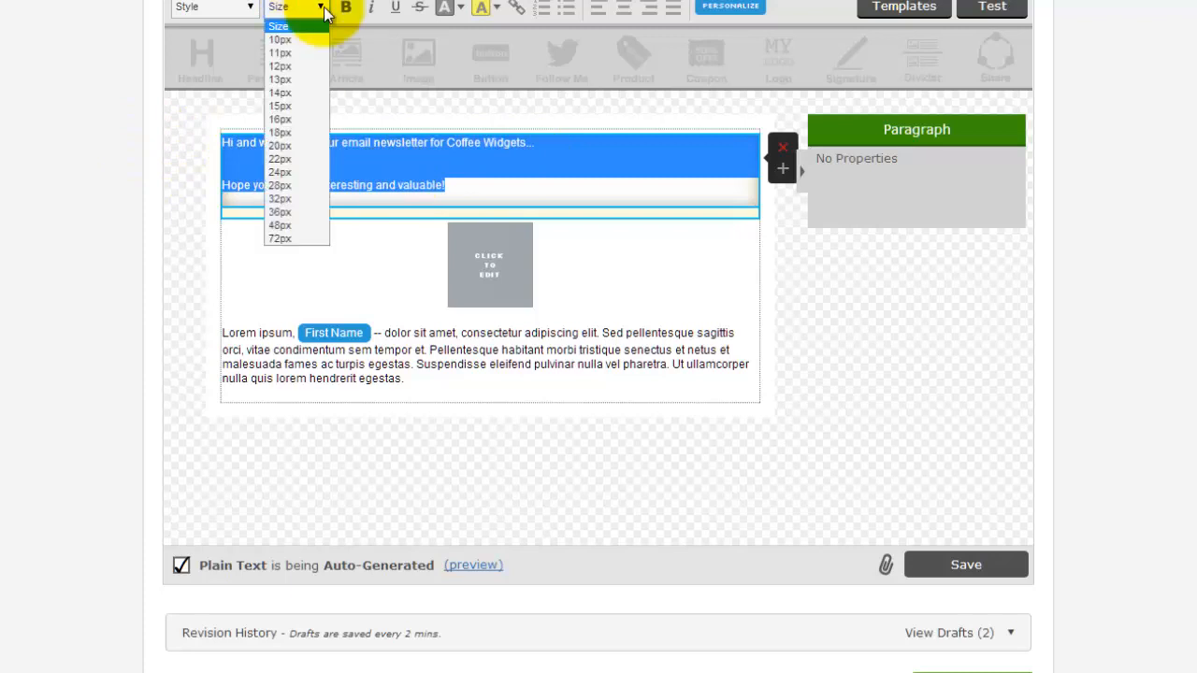
left_click(299, 118)
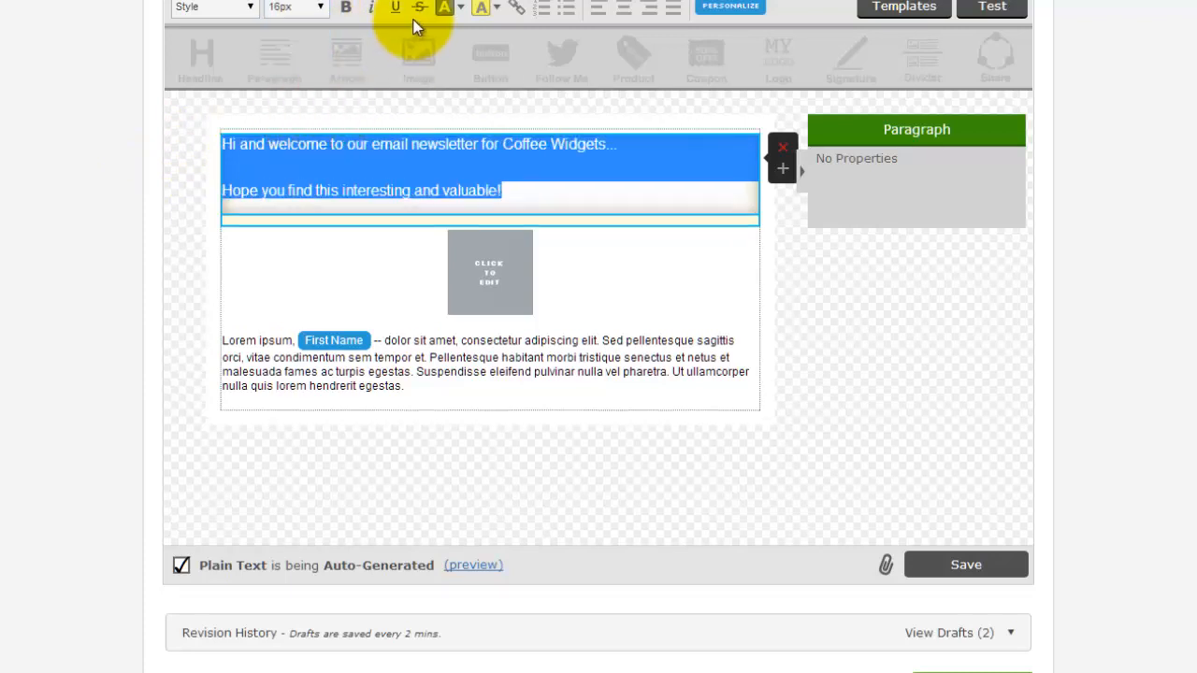
Try bold on the first paragraph's text and check the highlight and text colour palettes without applying a colour
left_click(346, 6)
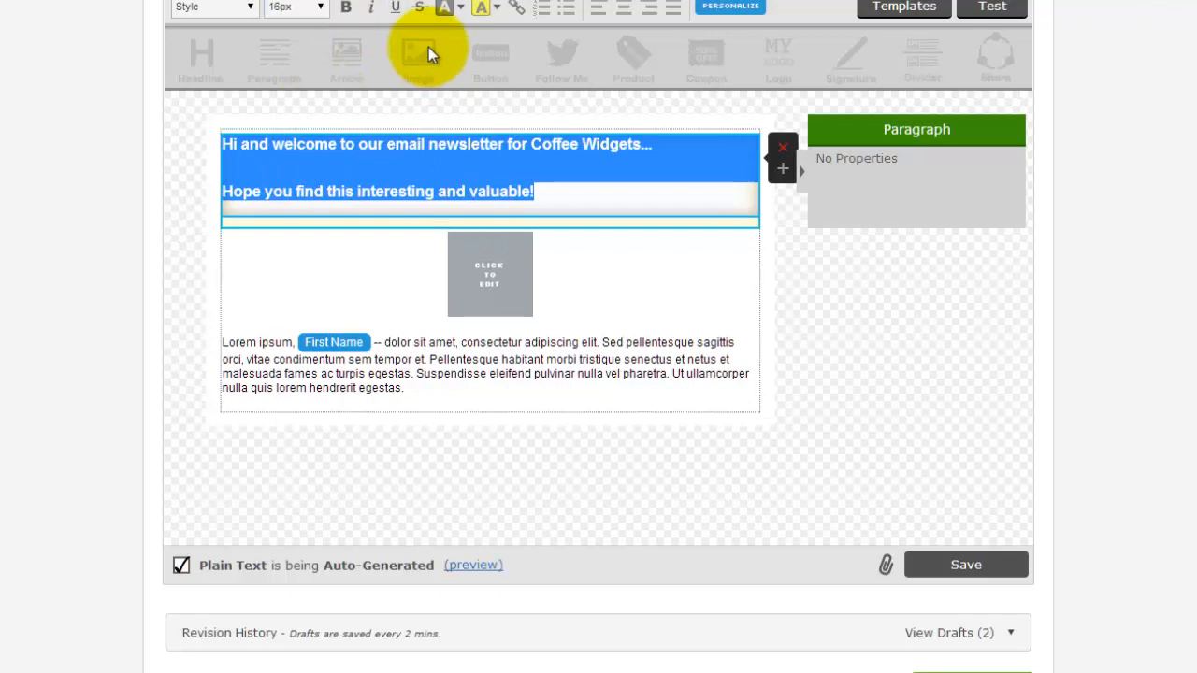
left_click(344, 7)
left_click(498, 9)
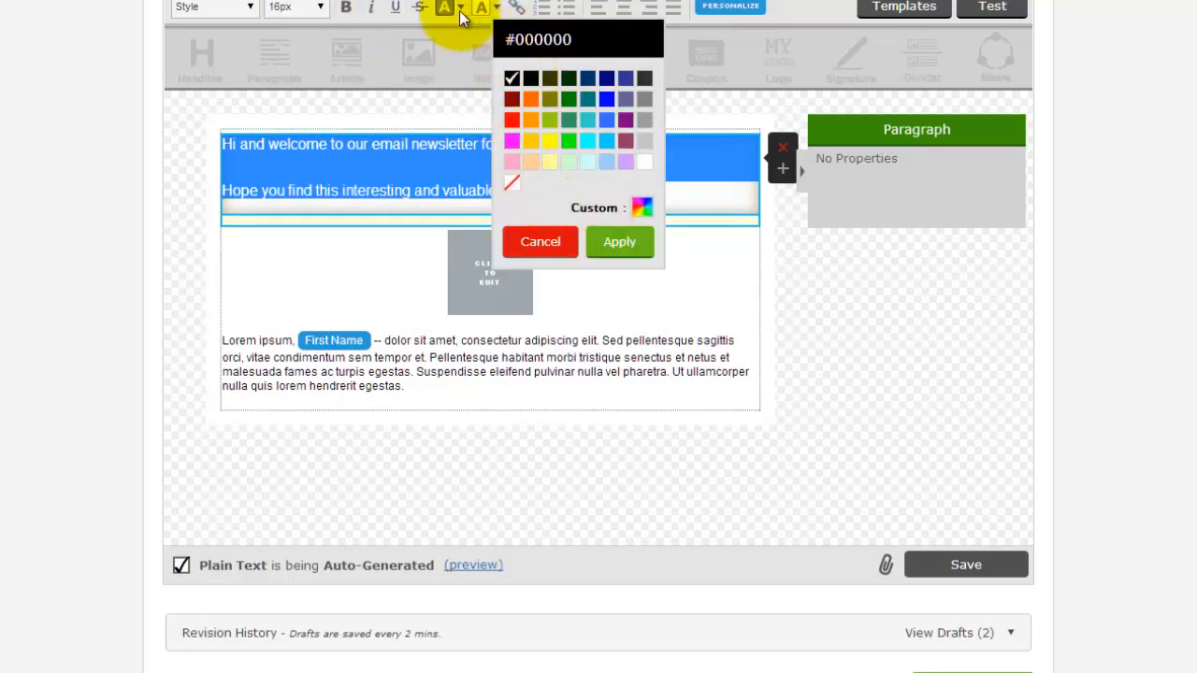
left_click(460, 7)
left_click(188, 182)
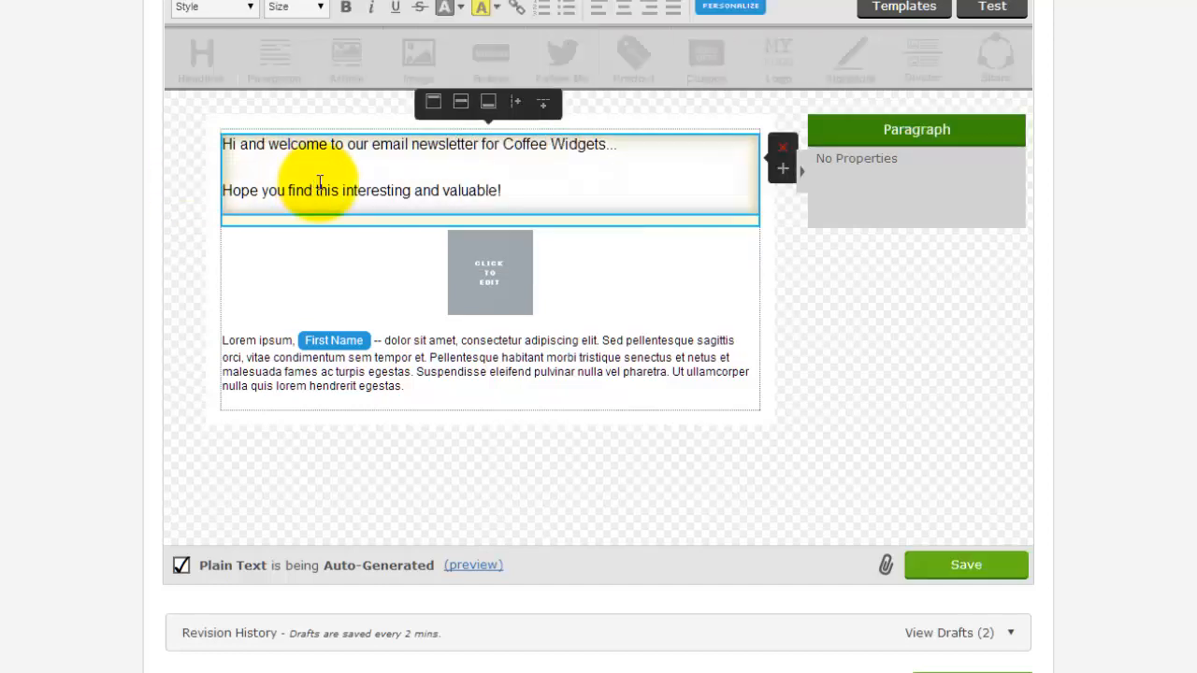
left_click_drag(344, 191, 407, 193)
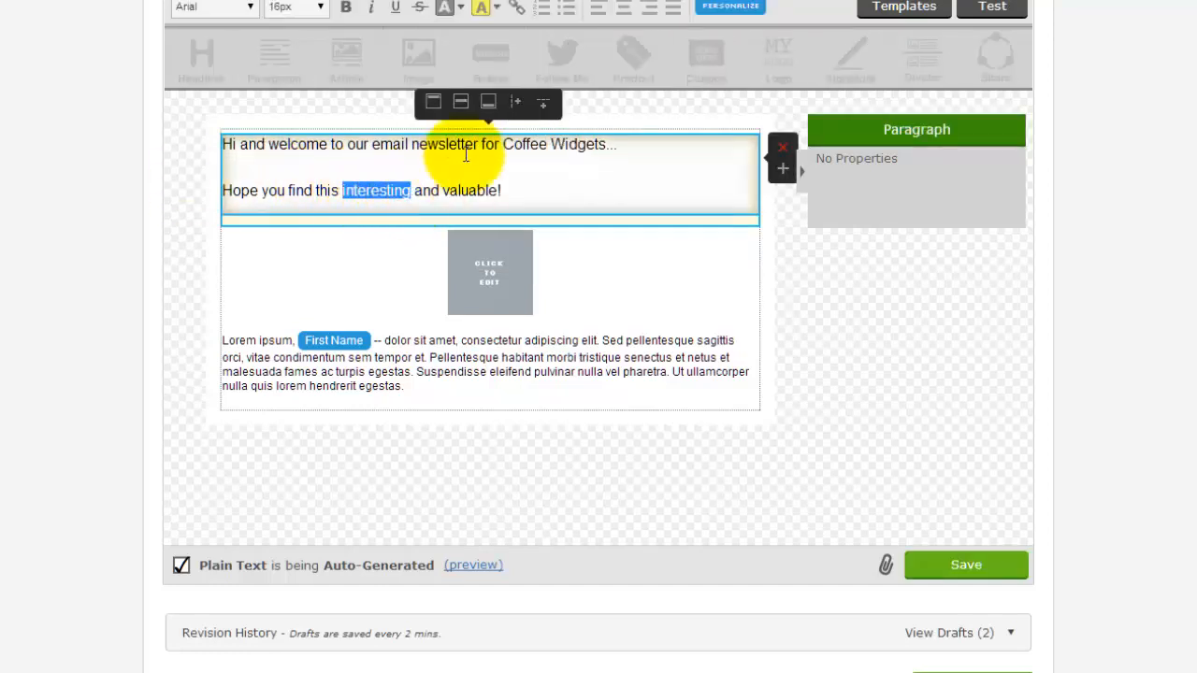
left_click(518, 8)
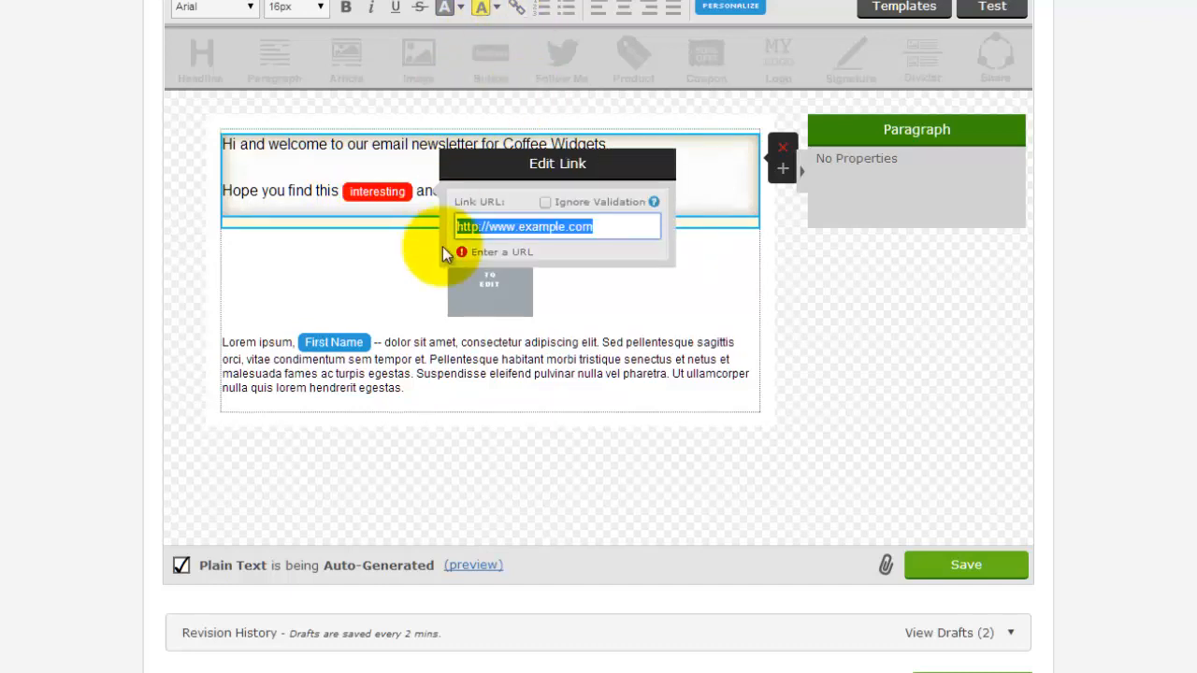
left_click(485, 227)
left_click_drag(501, 228, 614, 235)
key("BackSpace")
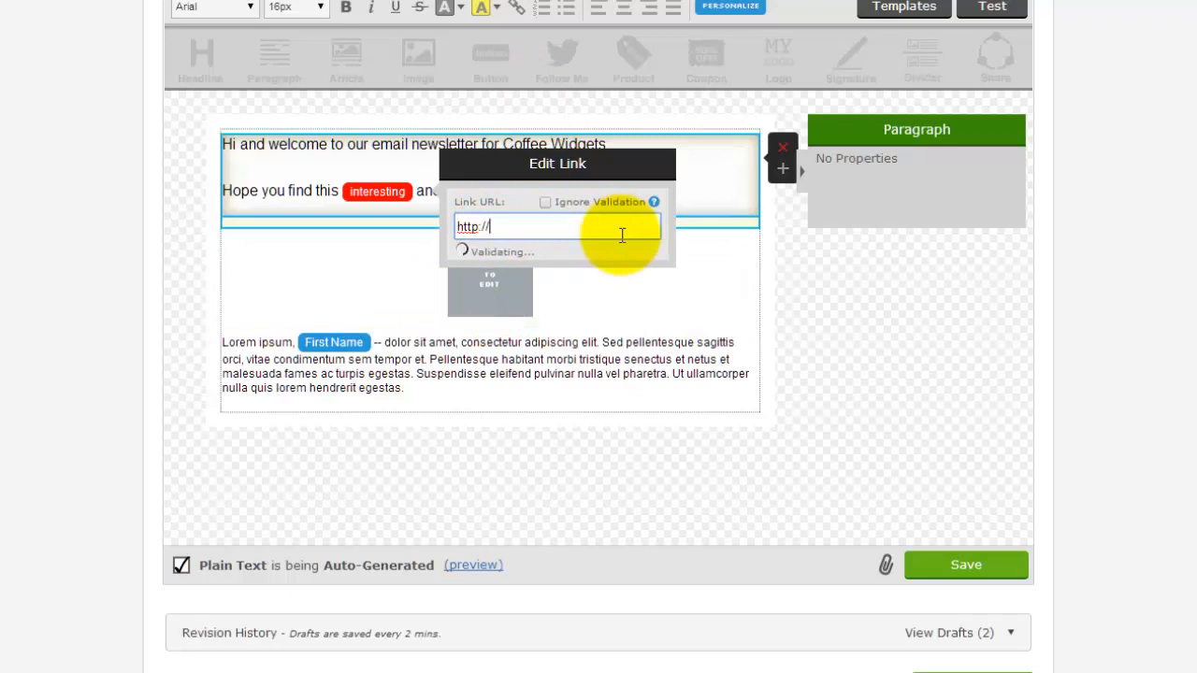
type("google.com")
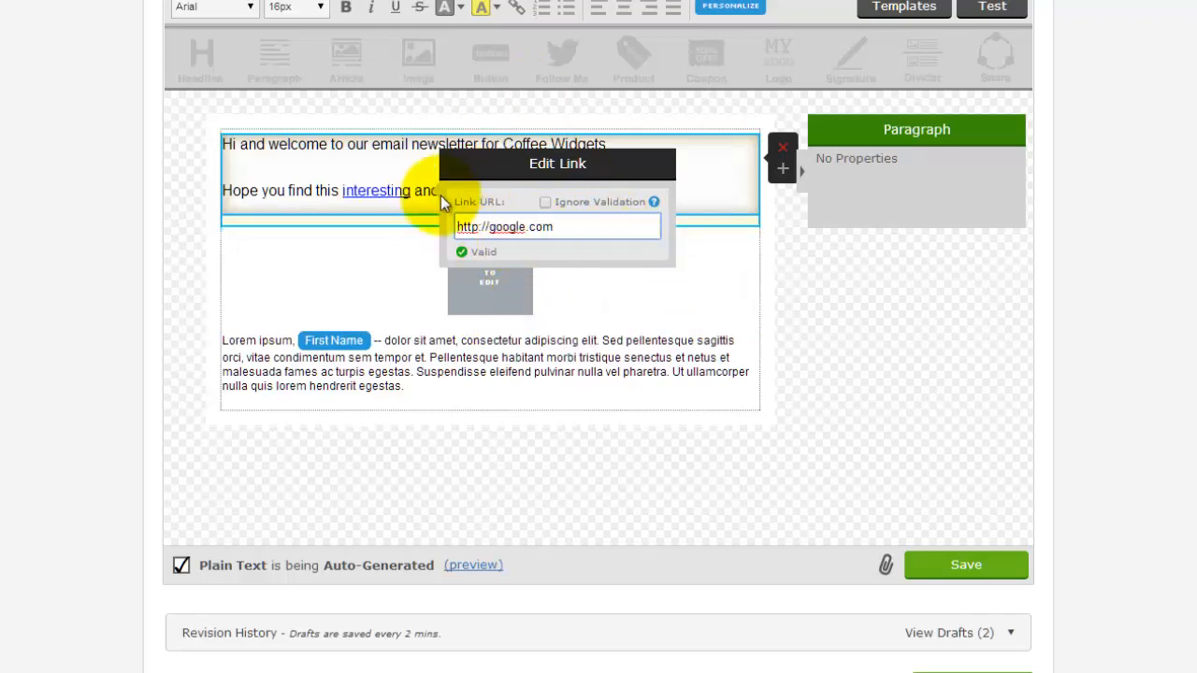
left_click(383, 177)
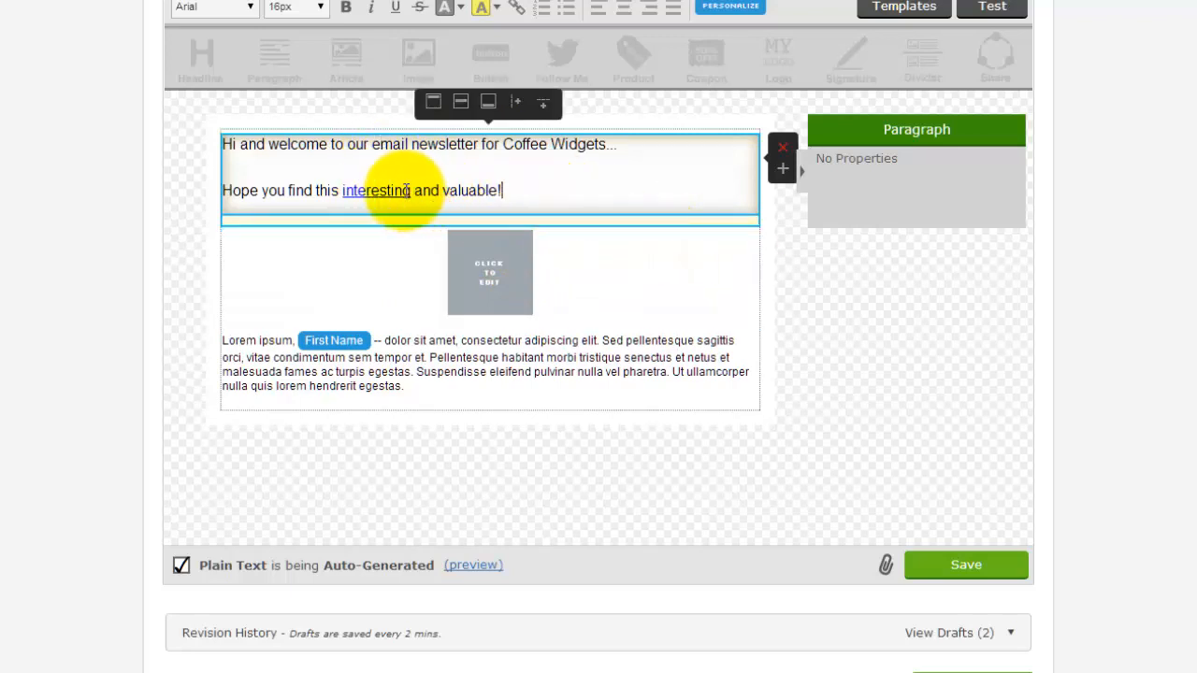
Fill the image block between the paragraphs with the Yes/No checkbox picture from the image gallery
left_click(604, 254)
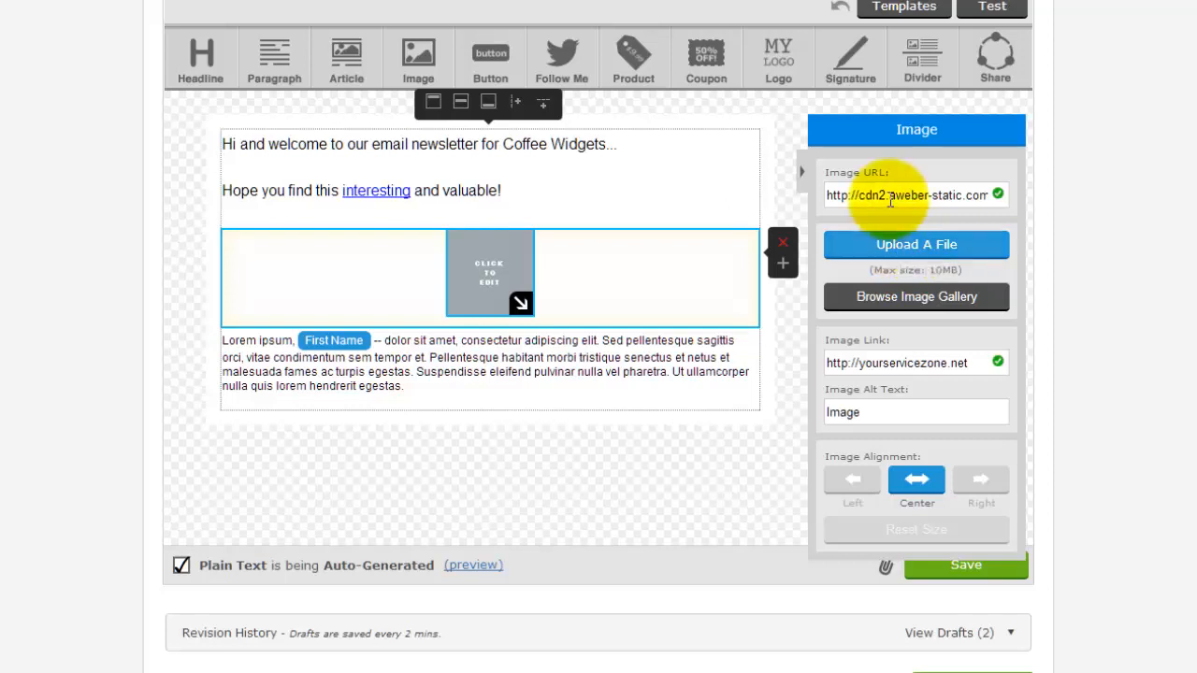
left_click_drag(855, 194, 948, 193)
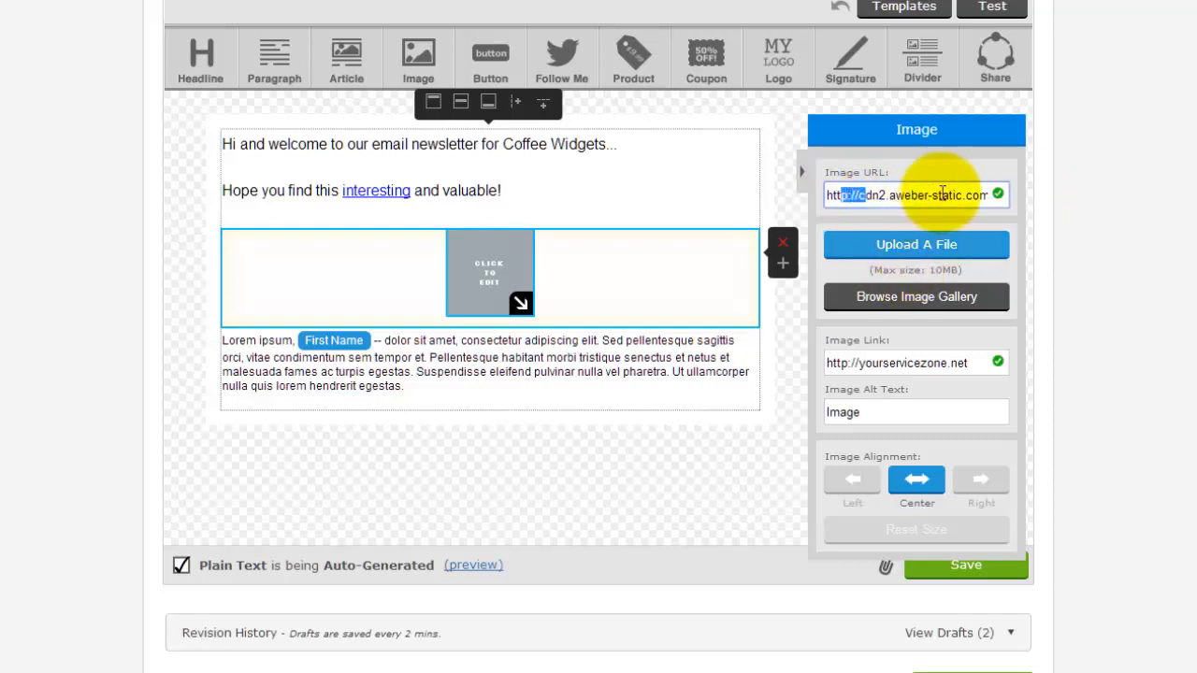
left_click(943, 196)
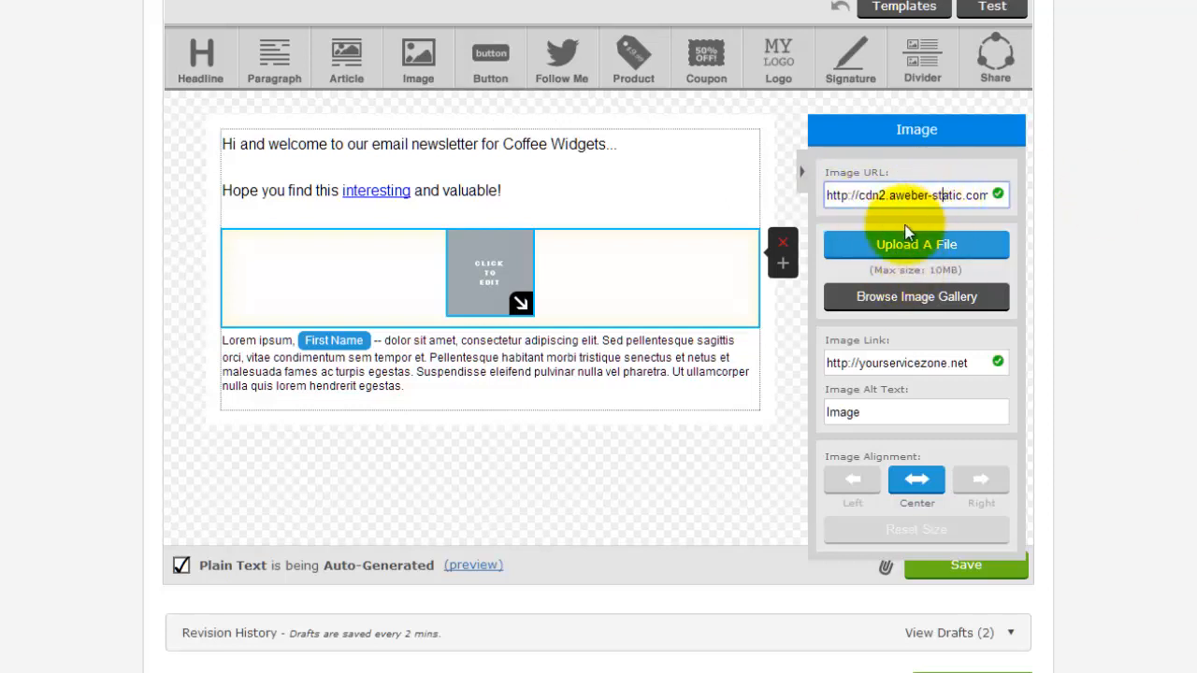
left_click(916, 297)
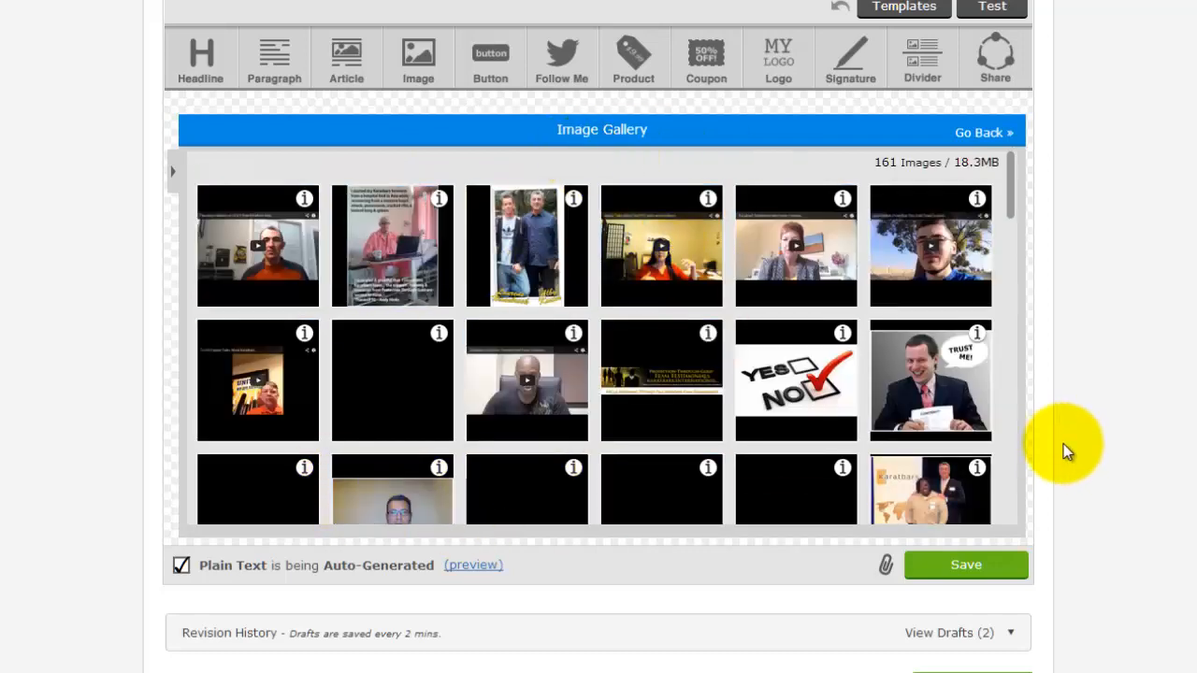
scroll(1028, 444, "up", 2)
scroll(1037, 440, "down", 4)
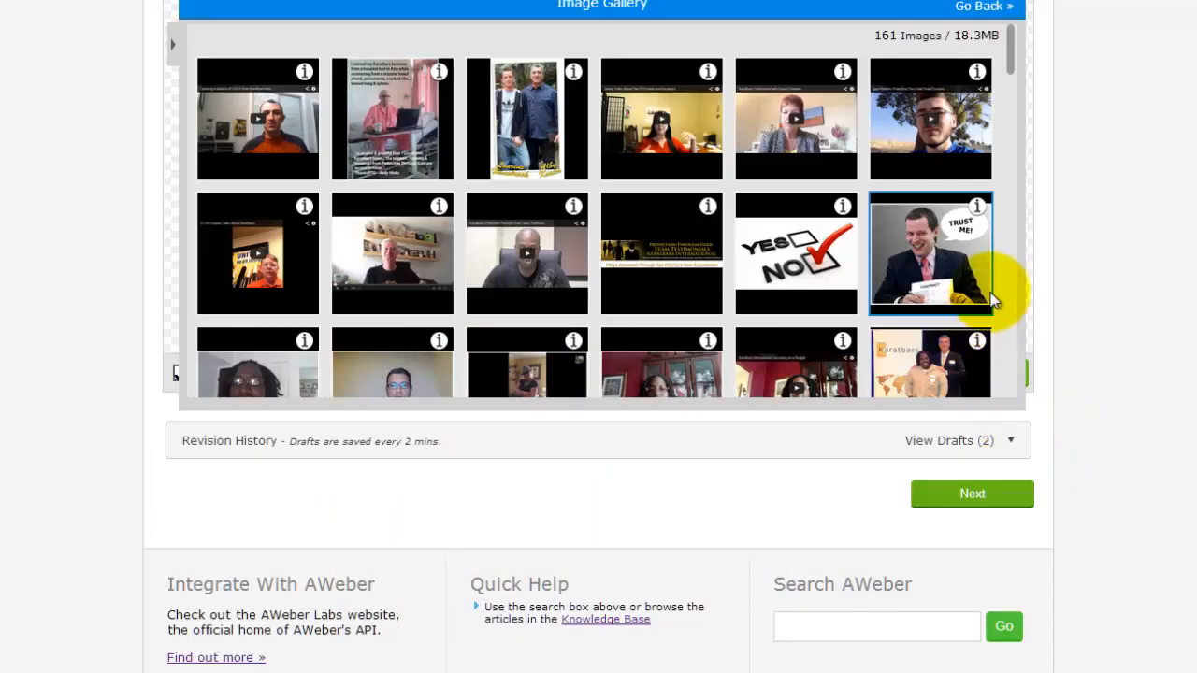
left_click(795, 248)
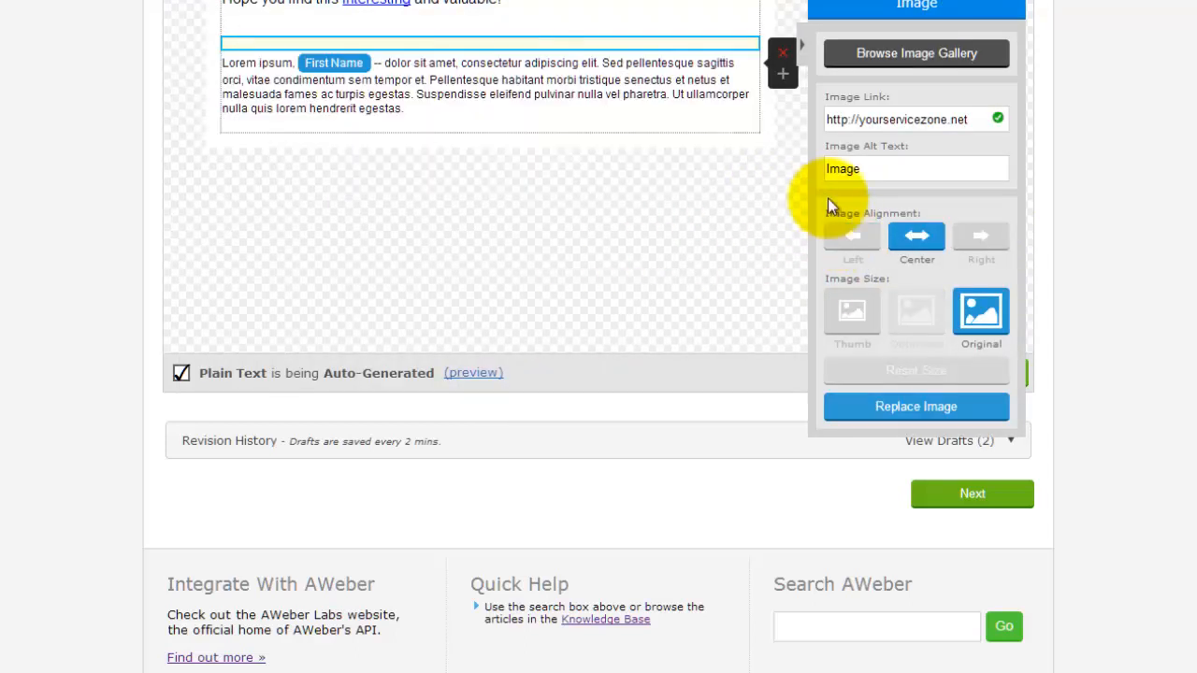
Align the Yes/No image to the left so the second paragraph sits beside it
left_click(496, 96)
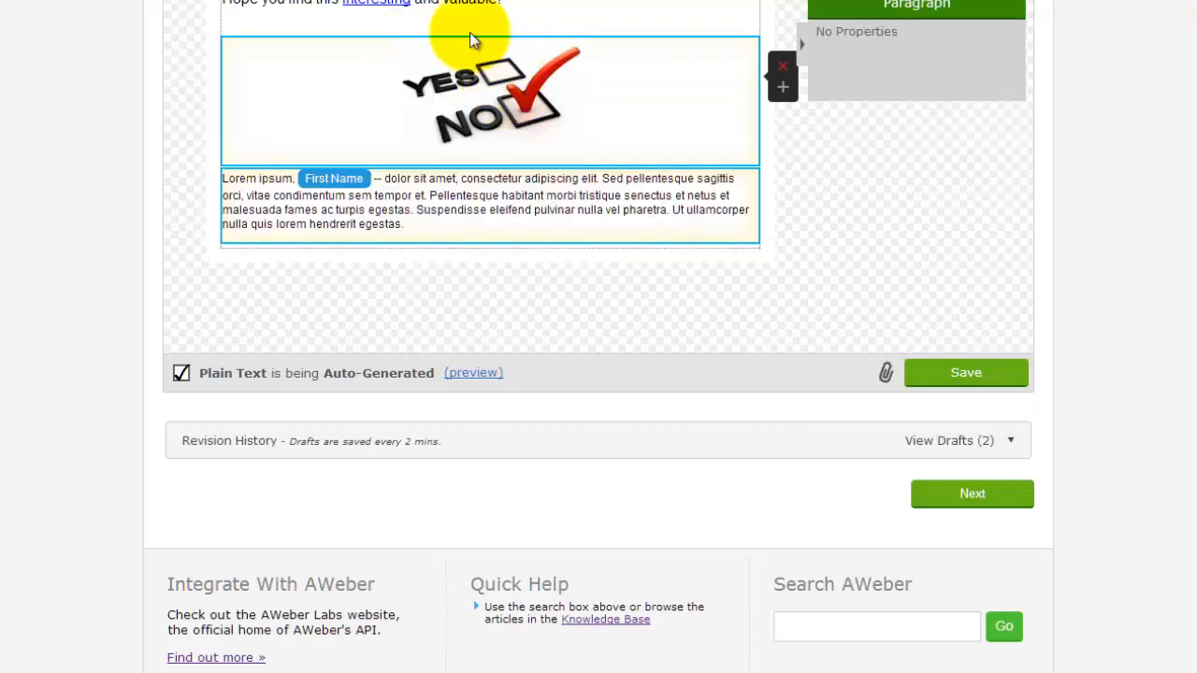
left_click(566, 72)
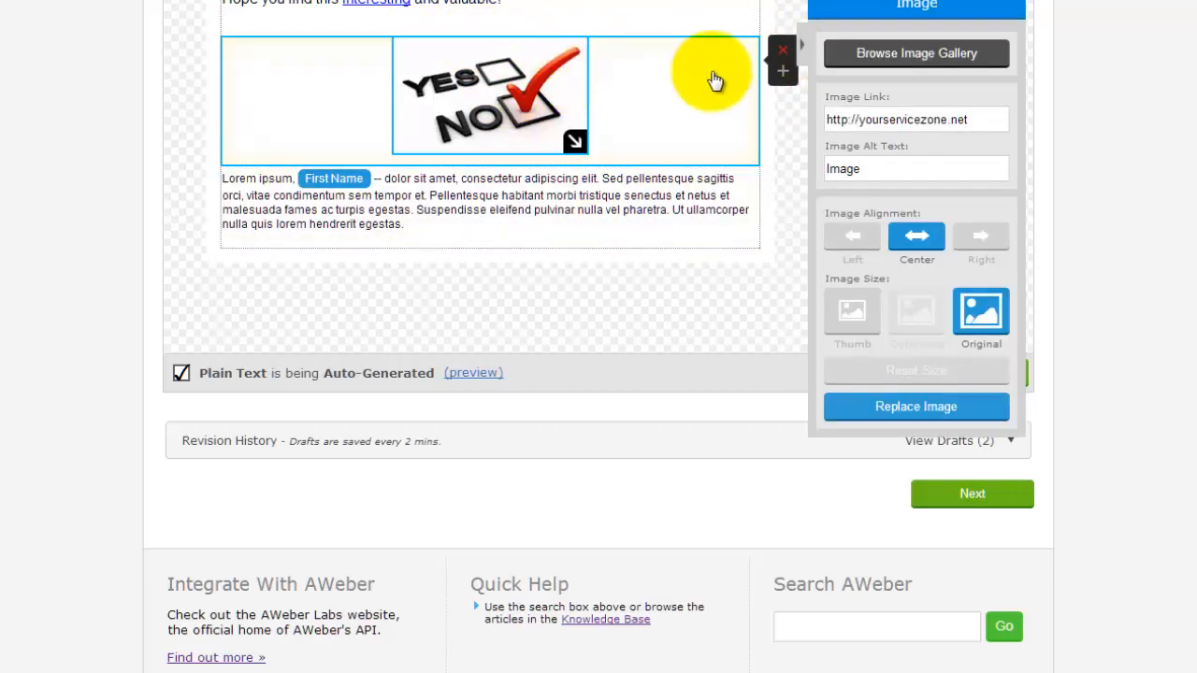
left_click(866, 242)
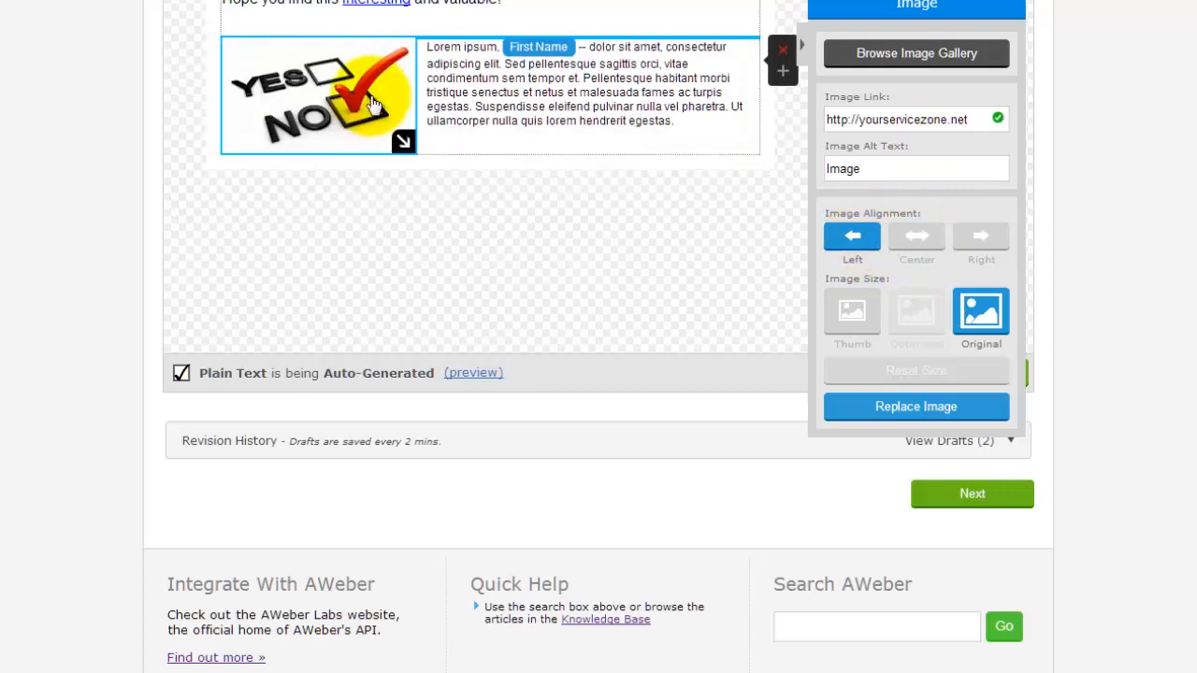
Push the Lorem ipsum paragraph below the Yes/No image by inserting blank lines before its text
left_click(432, 49)
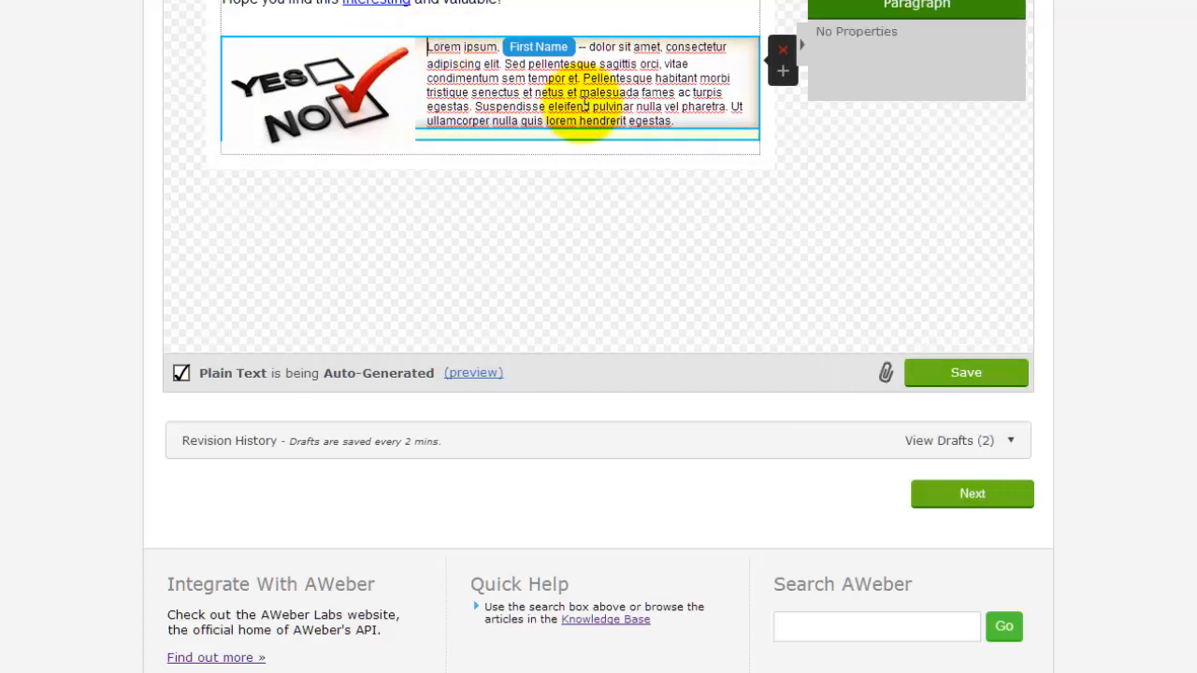
key("Return")
key("Return")
key("Return")
key("Return")
key("Return")
key("Return")
key("Return")
key("Return")
key("Return")
key("Return")
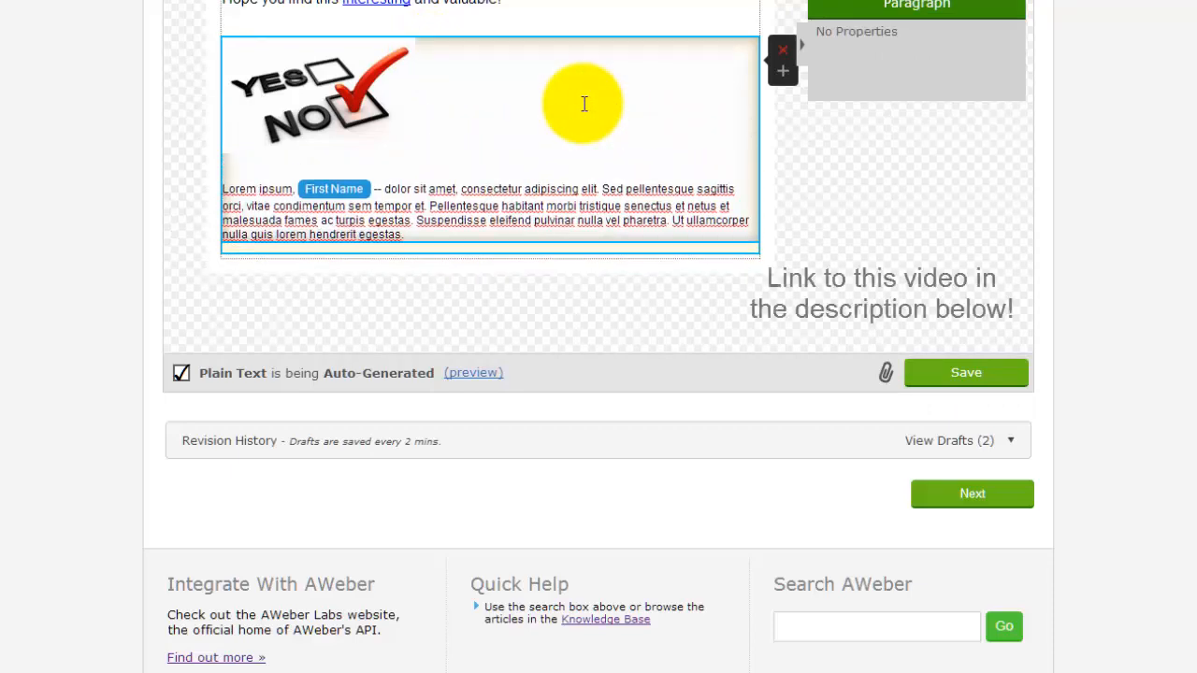
scroll(505, 113, "down", 2)
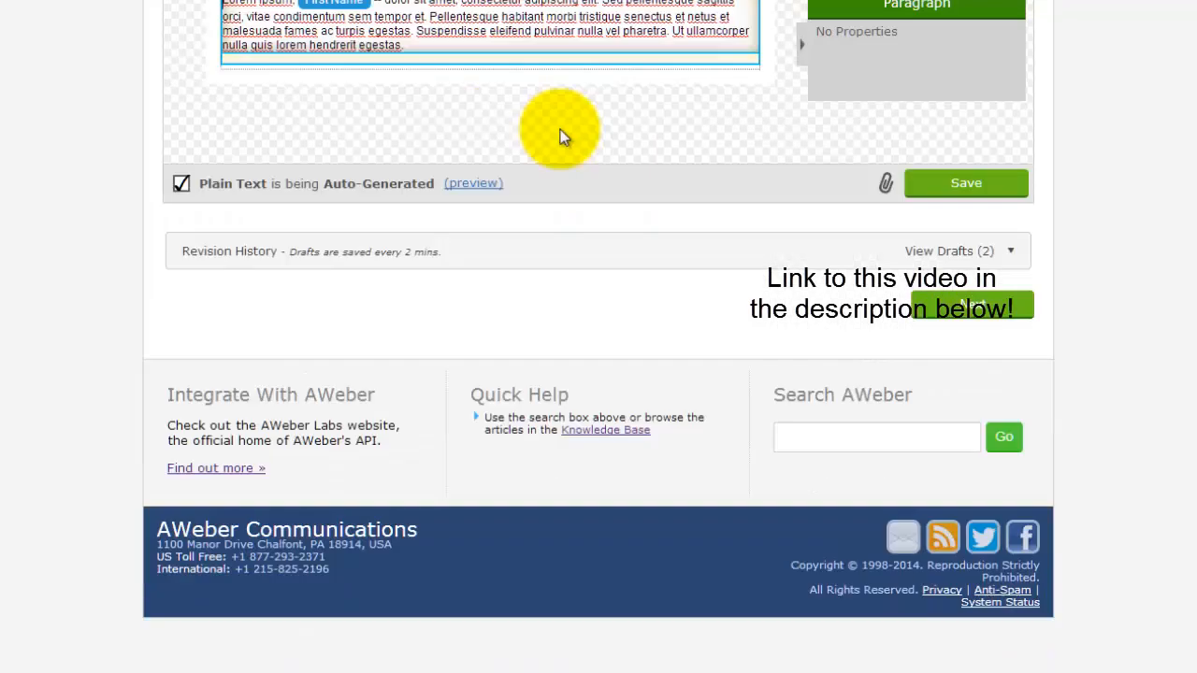
scroll(560, 127, "up", 4)
left_click(855, 401)
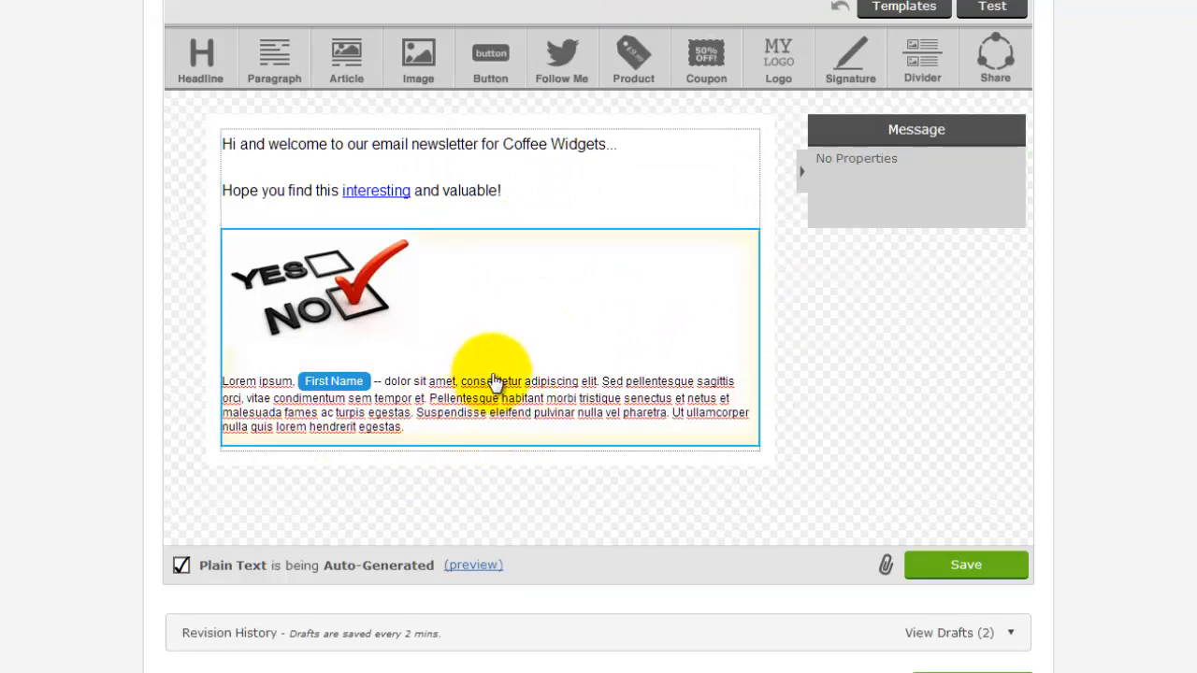
Proceed to the message settings, keep click tracking enabled, and save and exit the first follow-up
scroll(810, 534, "down", 2)
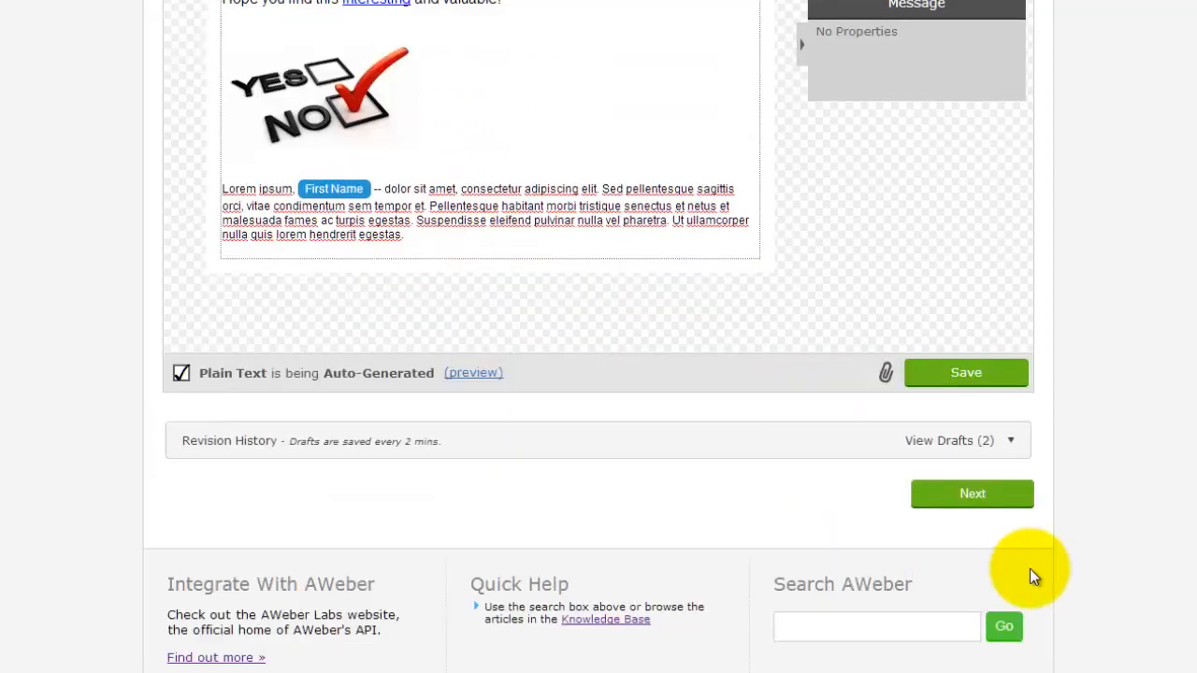
left_click(997, 511)
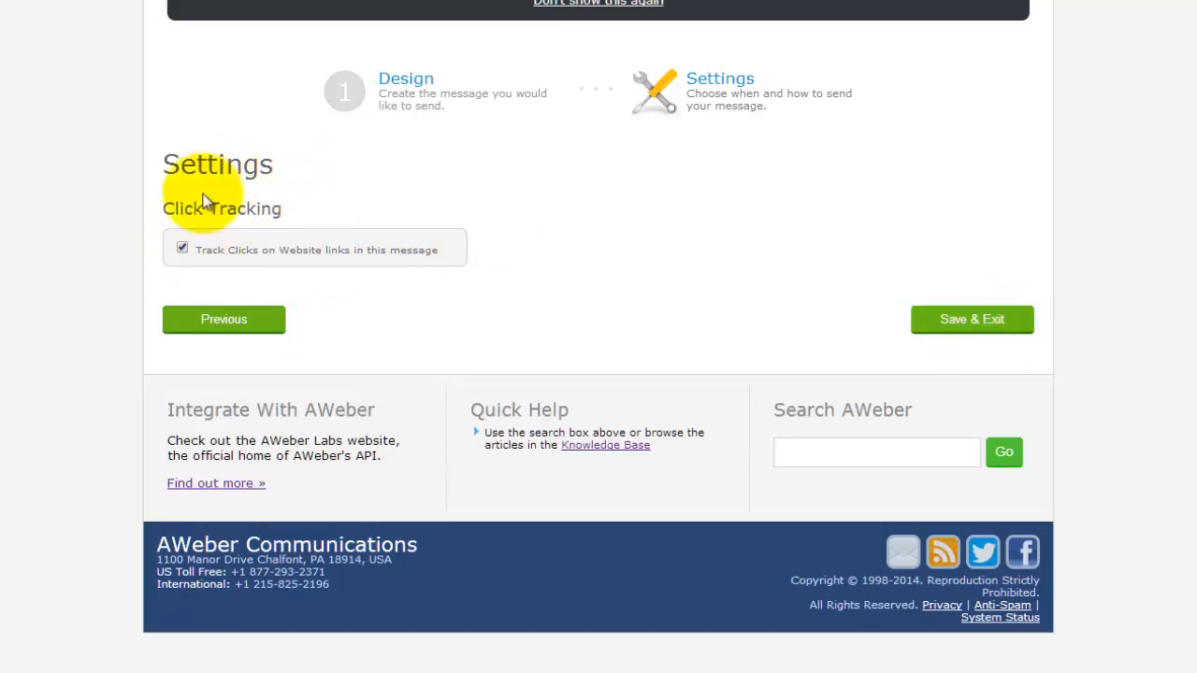
left_click(982, 318)
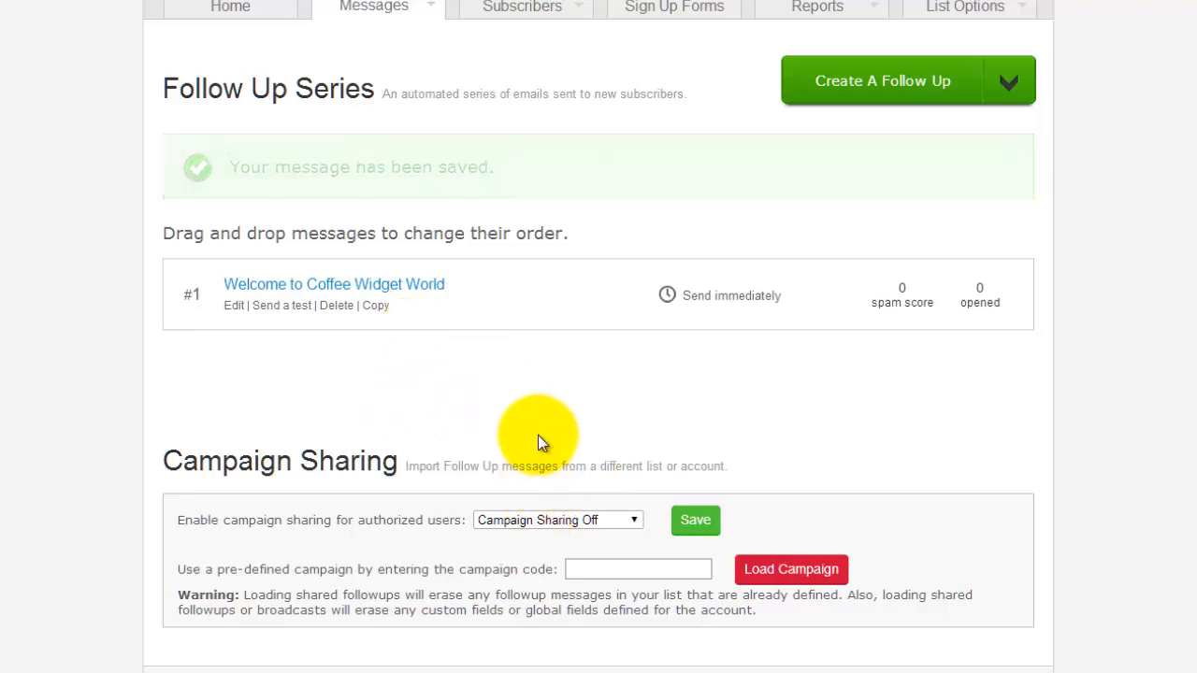
Create a second follow-up message and apply the Outdoorsy template to it
scroll(537, 440, "down", 1)
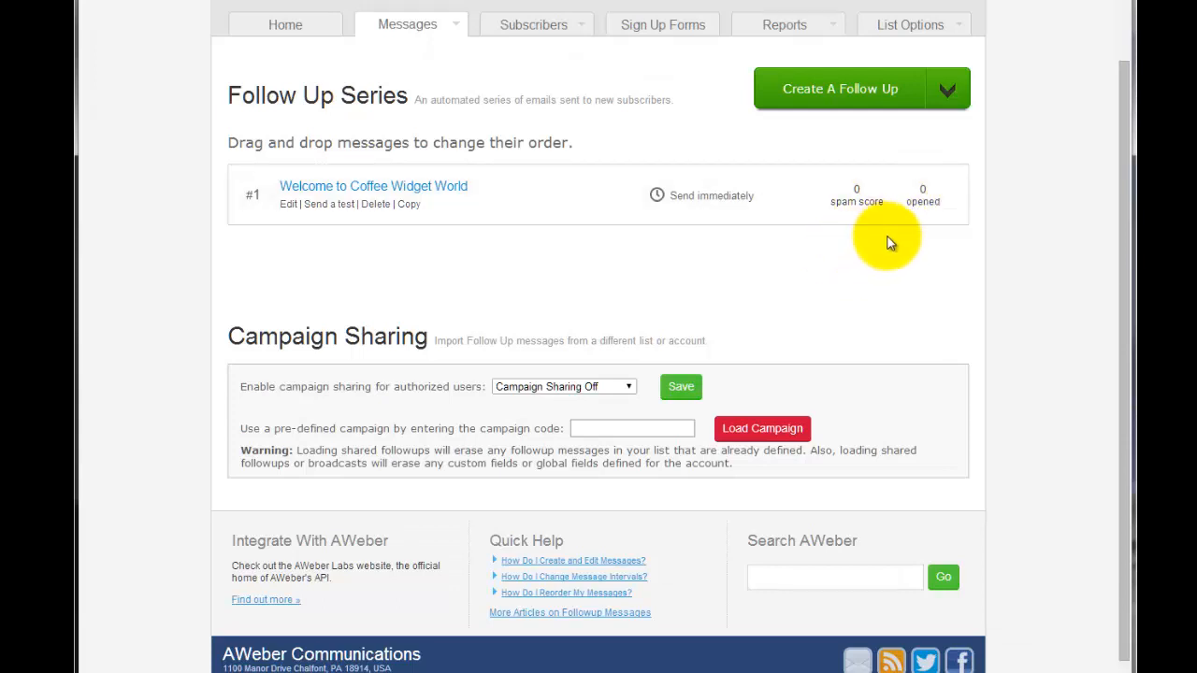
scroll(887, 219, "up", 1)
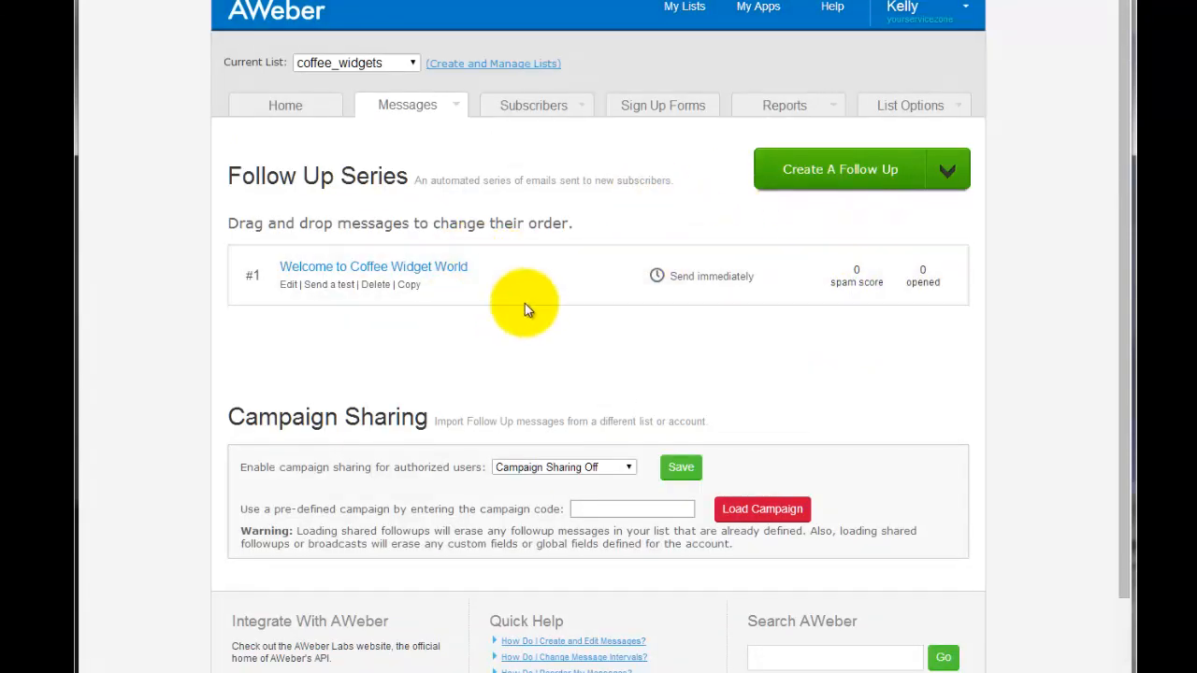
left_click(862, 177)
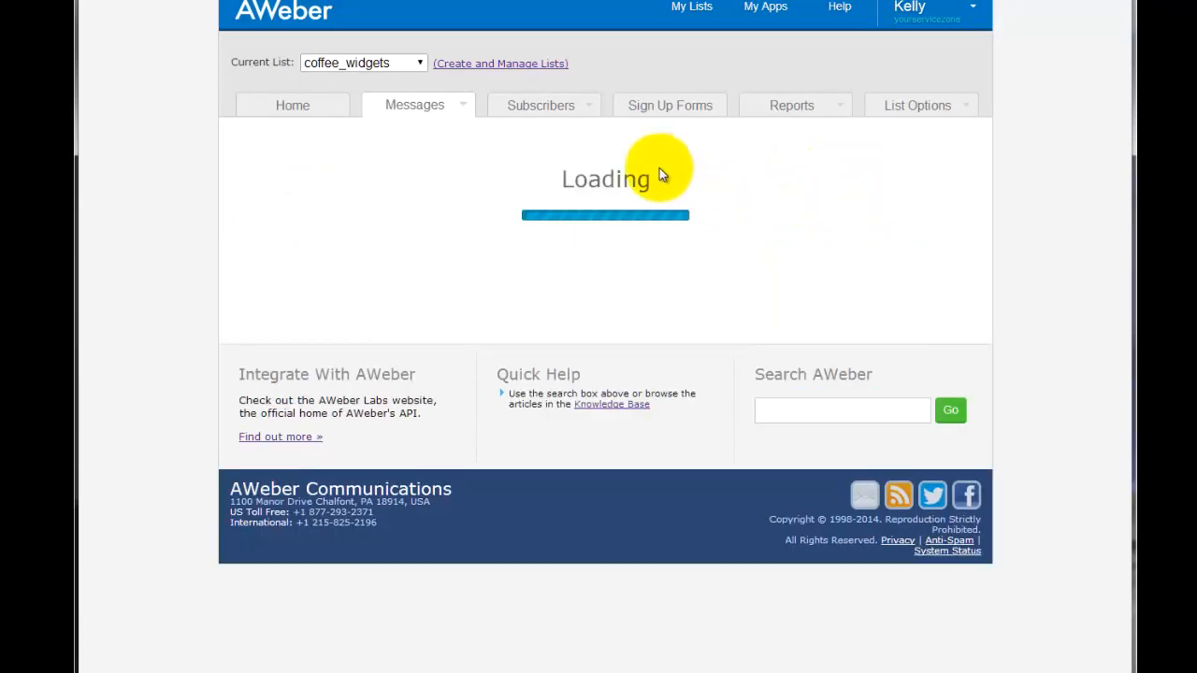
mouse_move(414, 118)
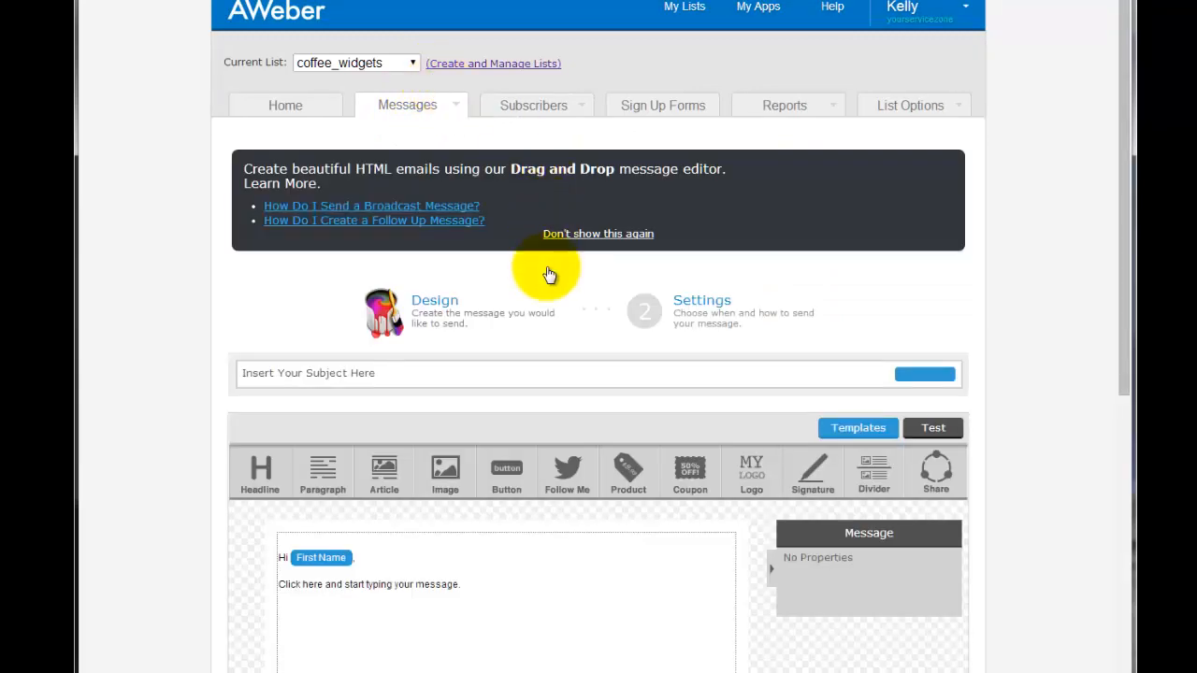
scroll(550, 274, "down", 3)
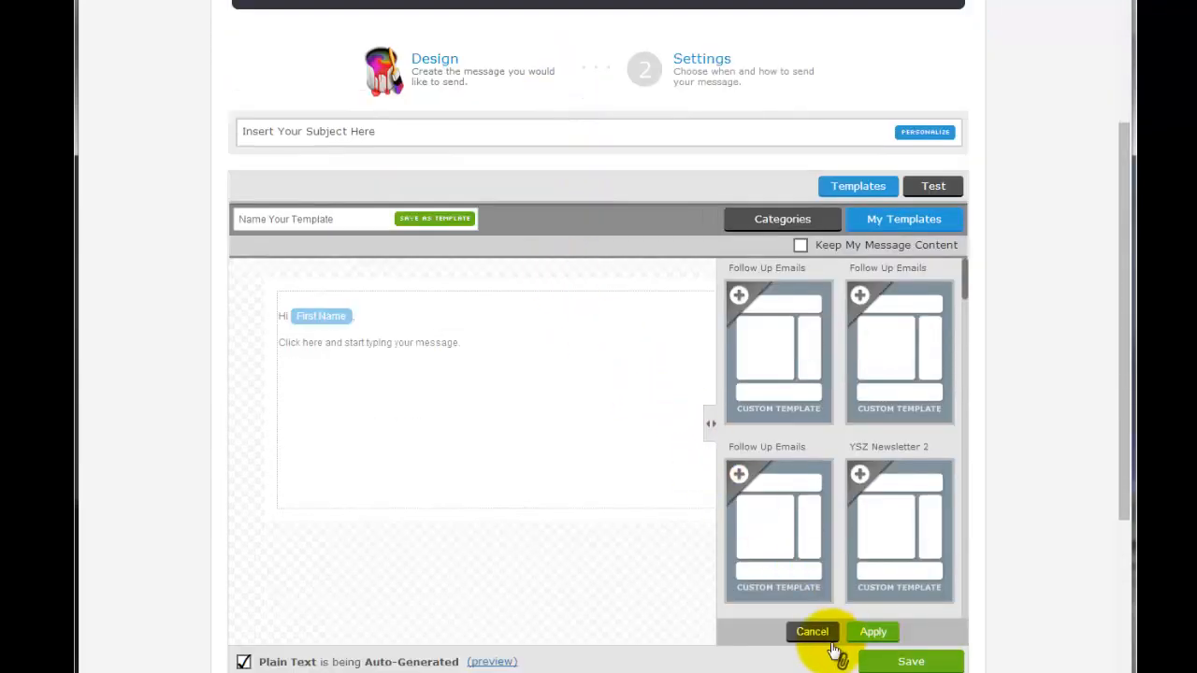
scroll(829, 467, "down", 2)
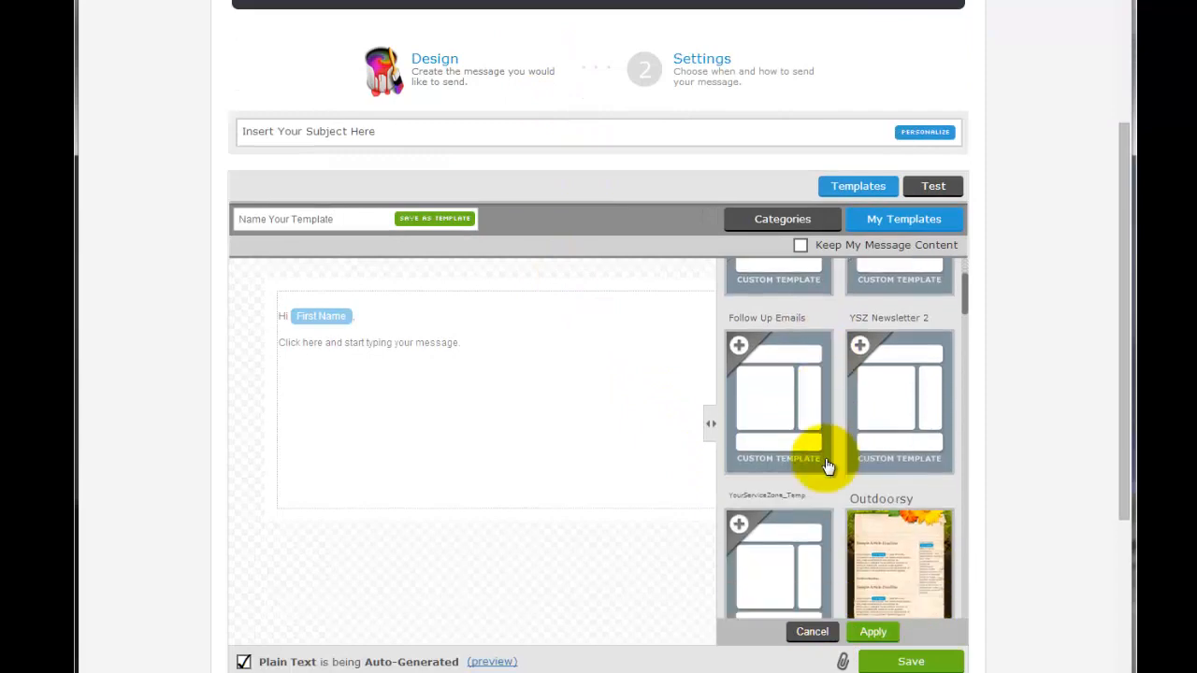
scroll(828, 466, "down", 2)
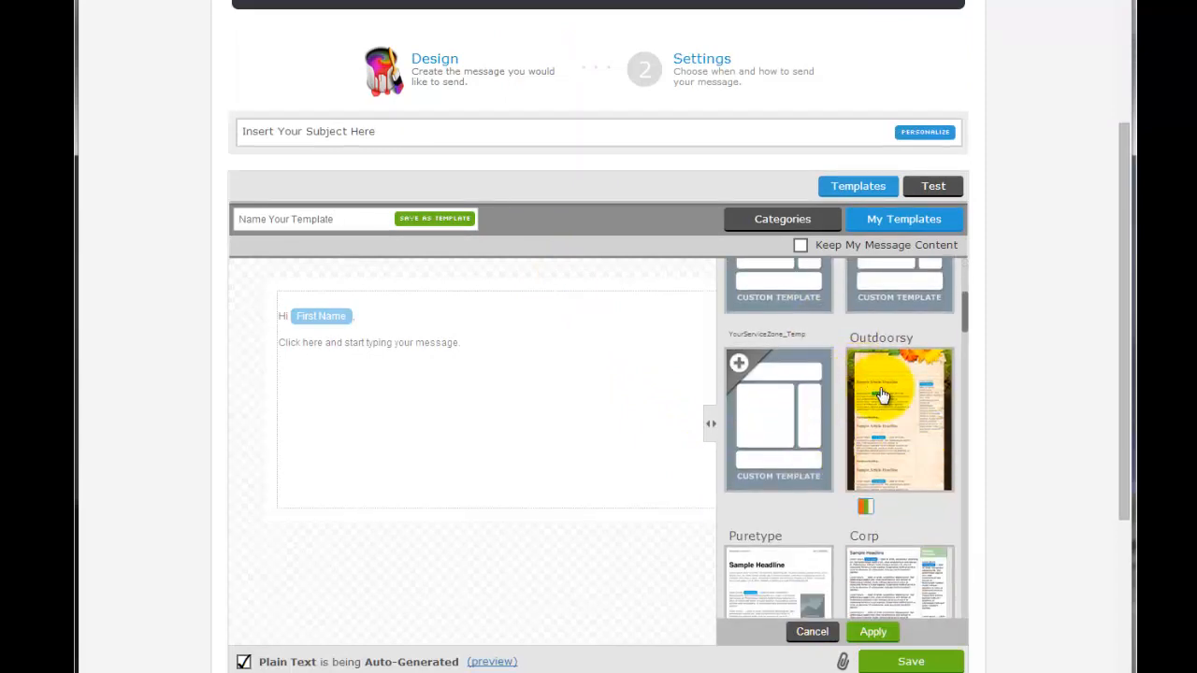
left_click(881, 394)
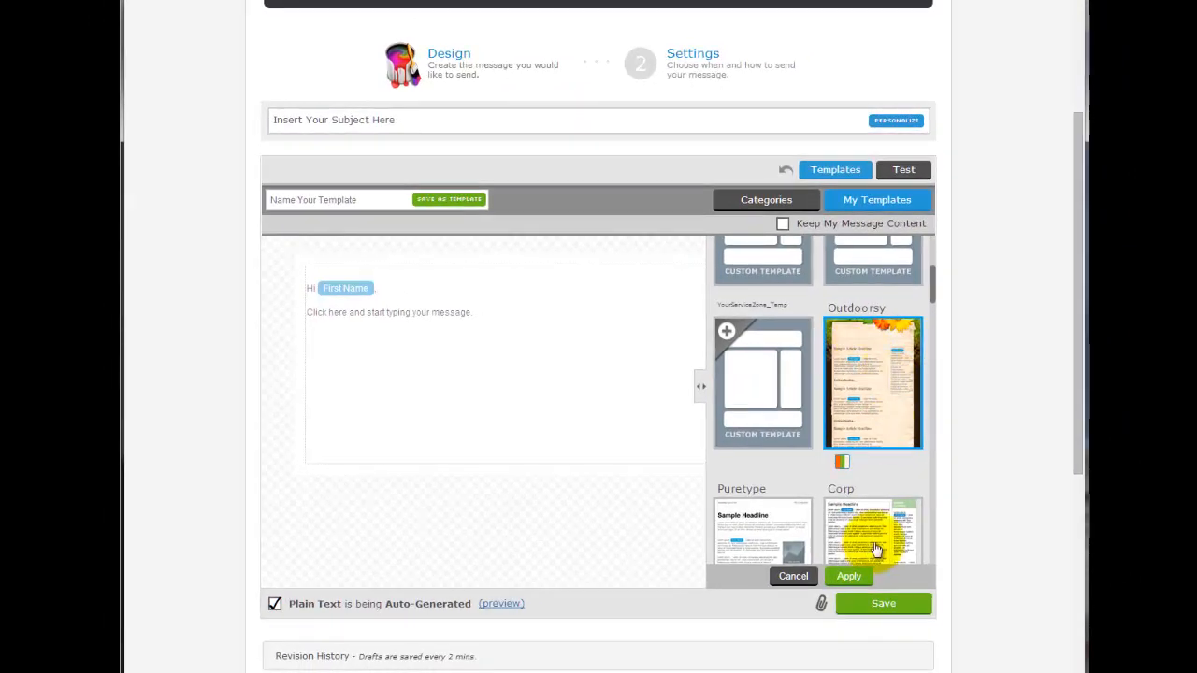
left_click(848, 576)
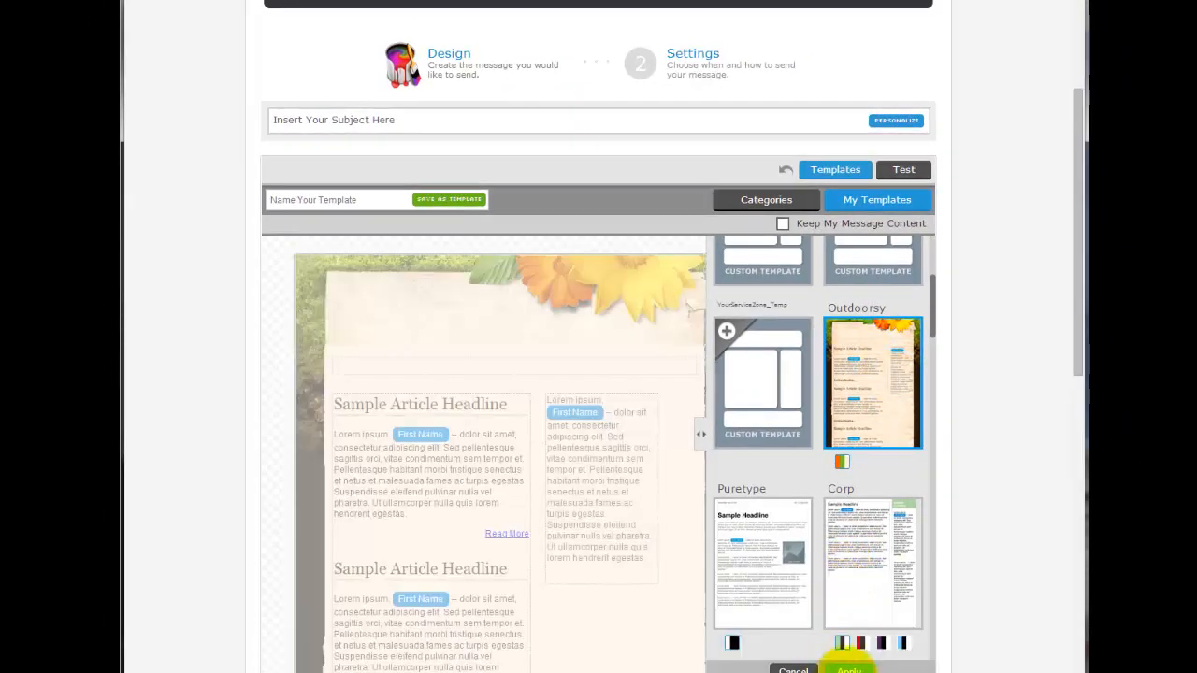
left_click(848, 670)
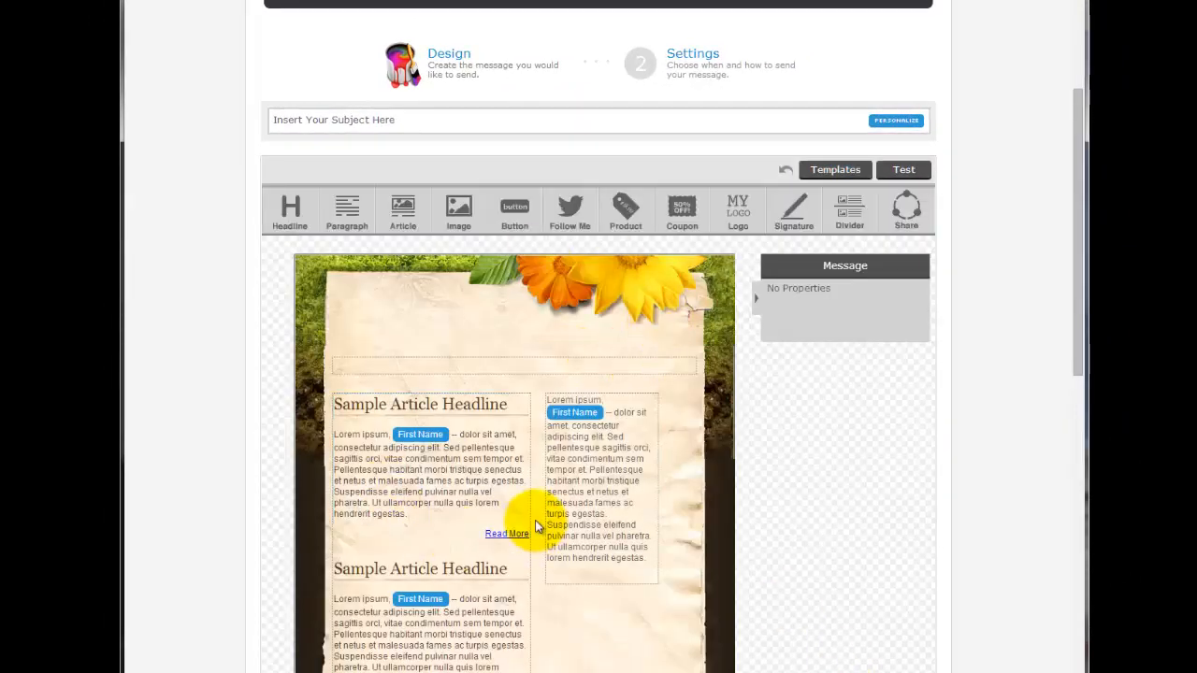
Look over the applied template's layout and set the message subject to "The world of Coffee Widgets"
scroll(536, 526, "down", 1)
scroll(542, 329, "down", 1)
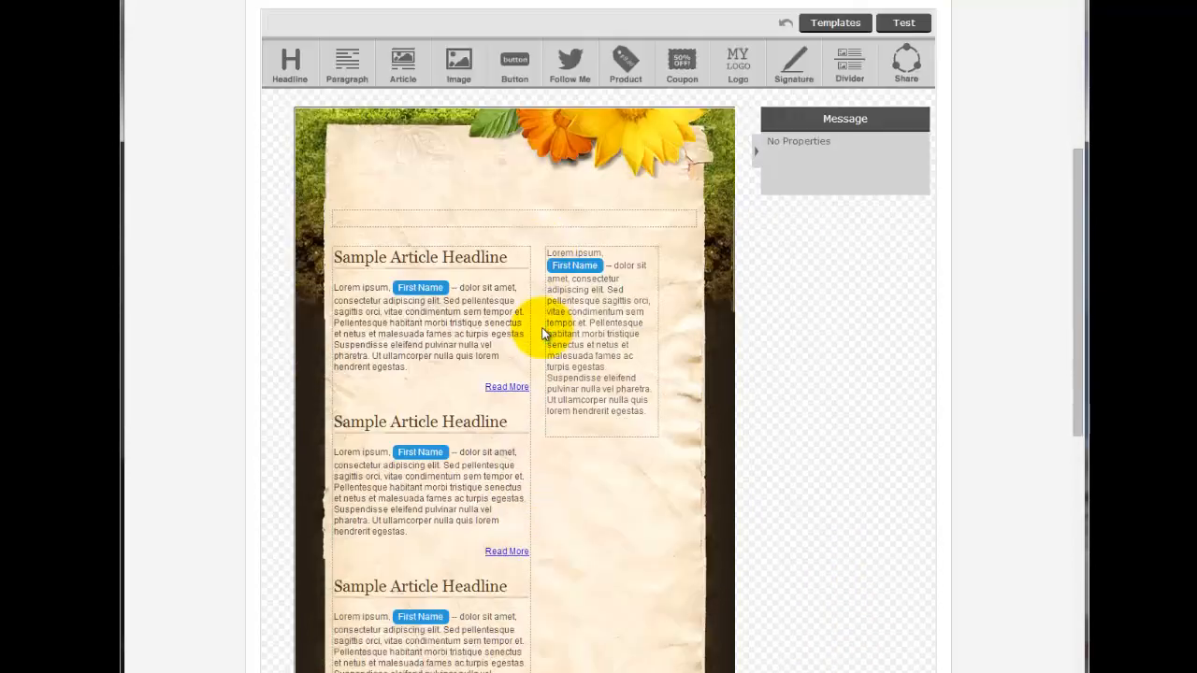
scroll(621, 414, "down", 3)
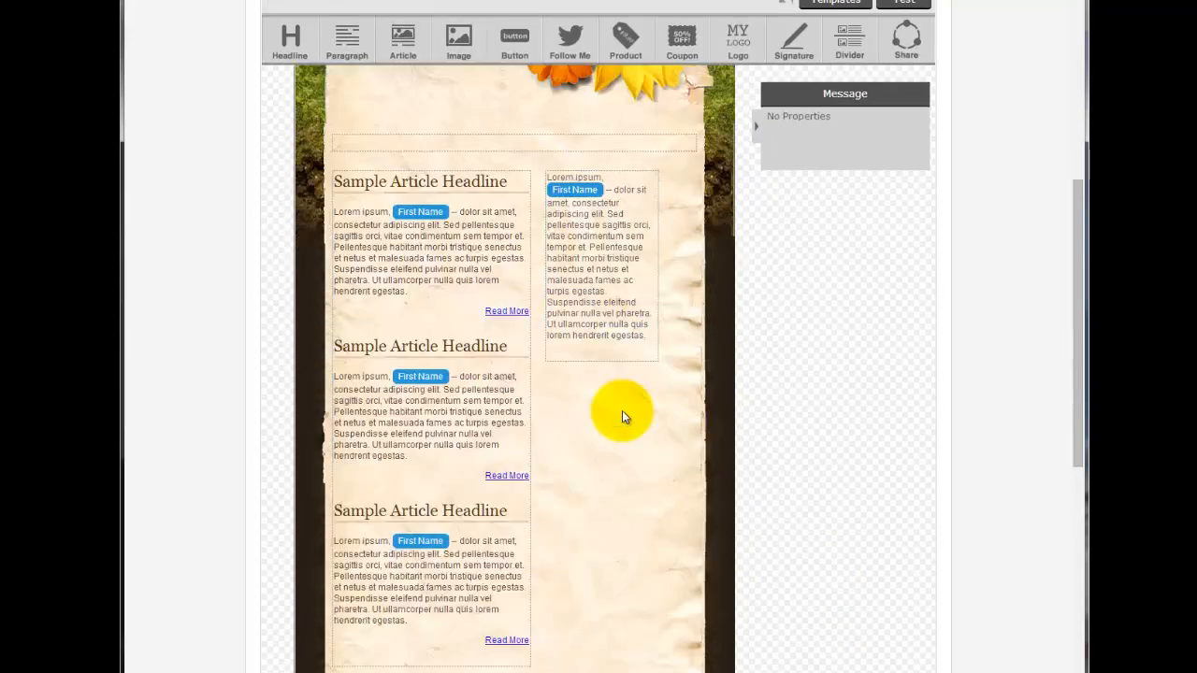
scroll(621, 414, "up", 4)
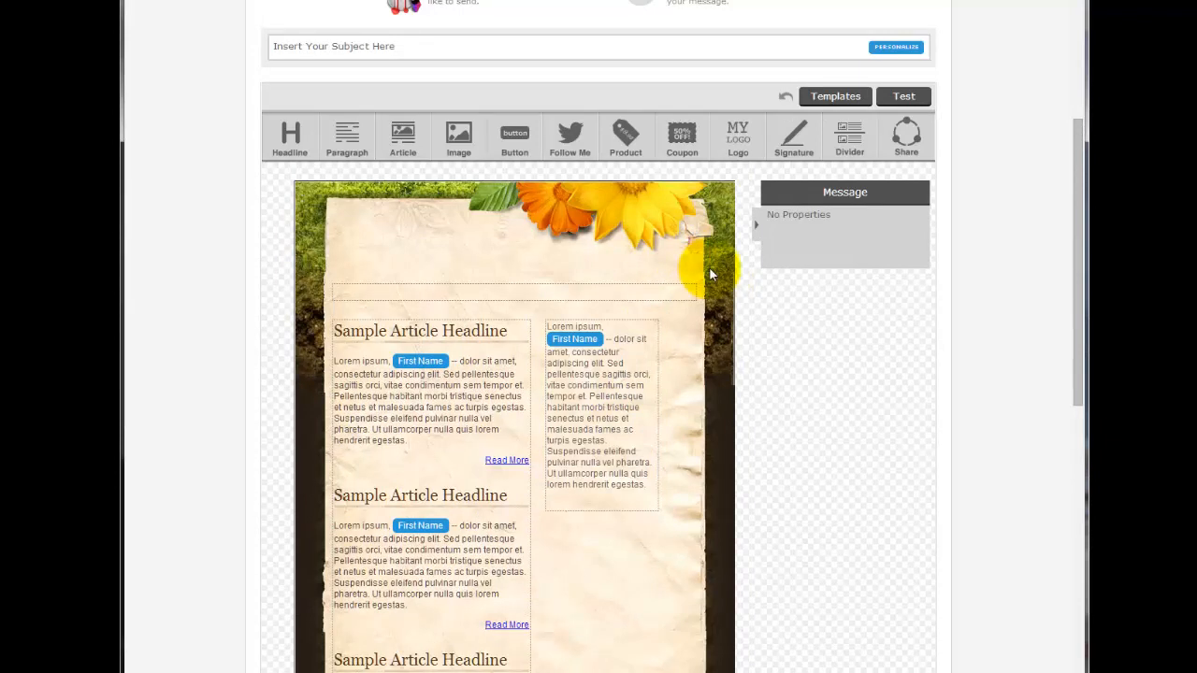
left_click(570, 44)
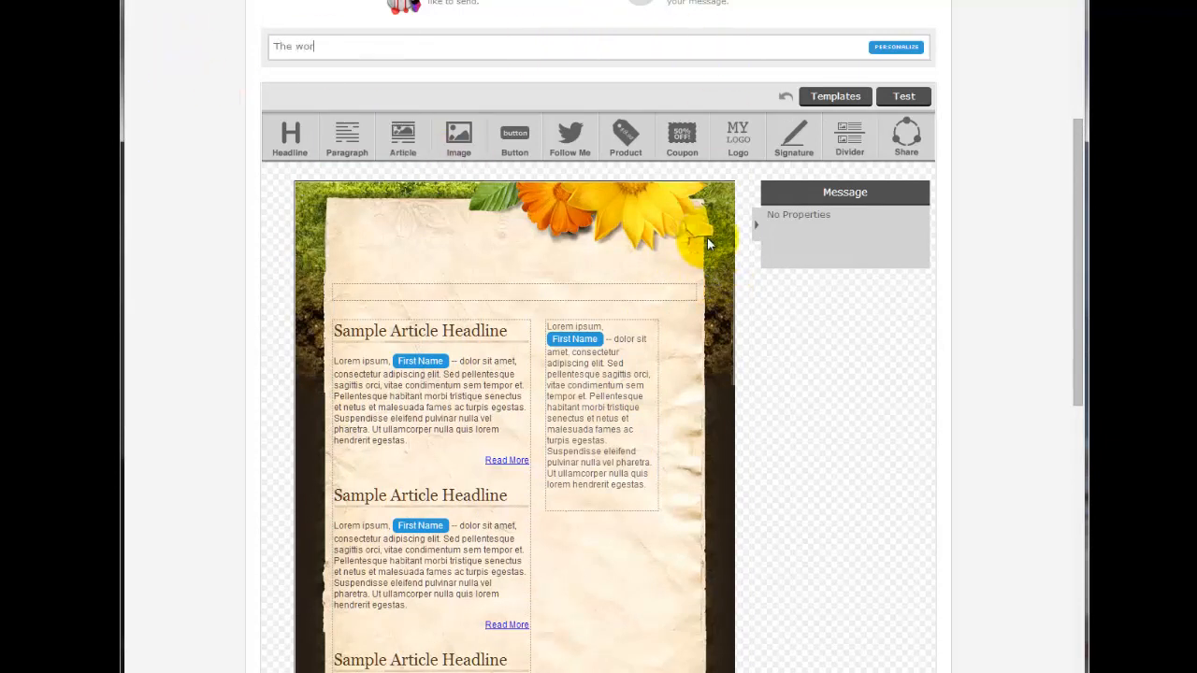
type("The world of Coffee Widgets")
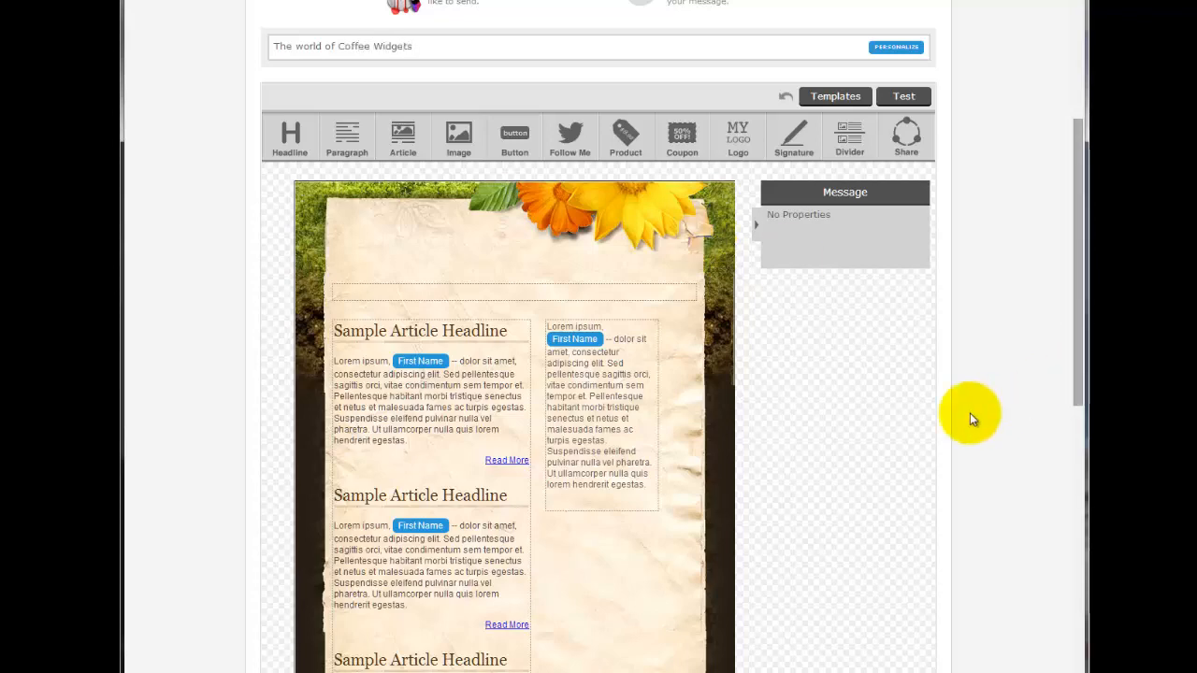
Proceed to the second message's settings and set its interval to 1 day after the previous message
scroll(803, 306, "down", 5)
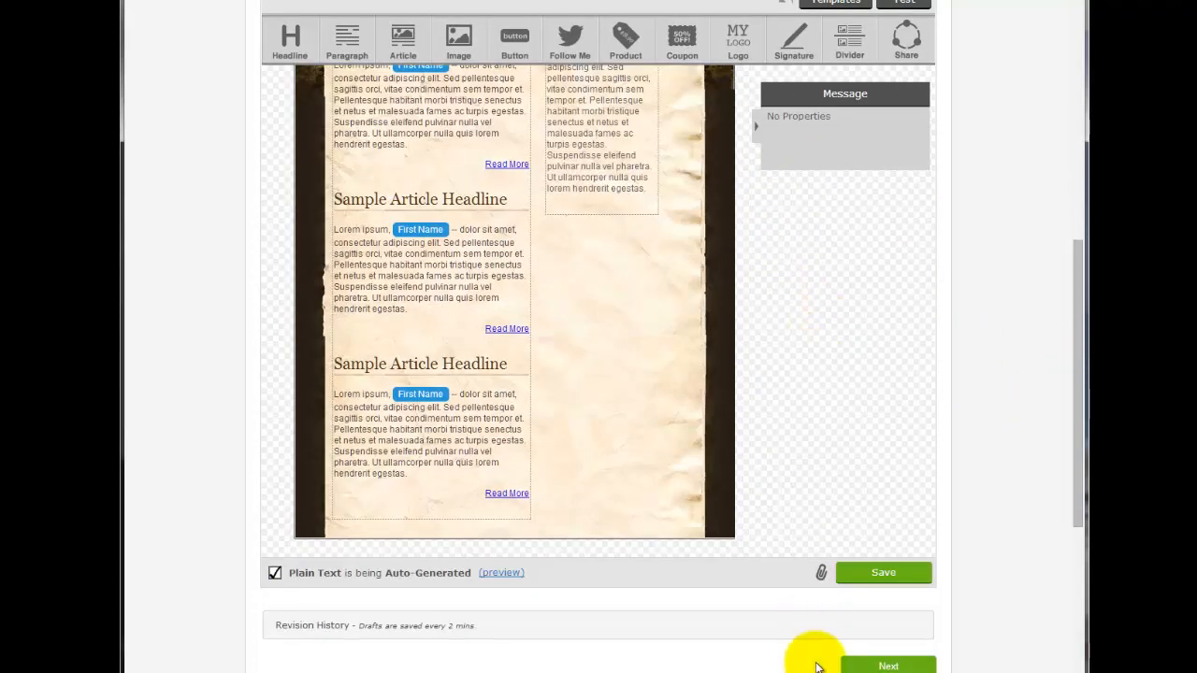
left_click(899, 667)
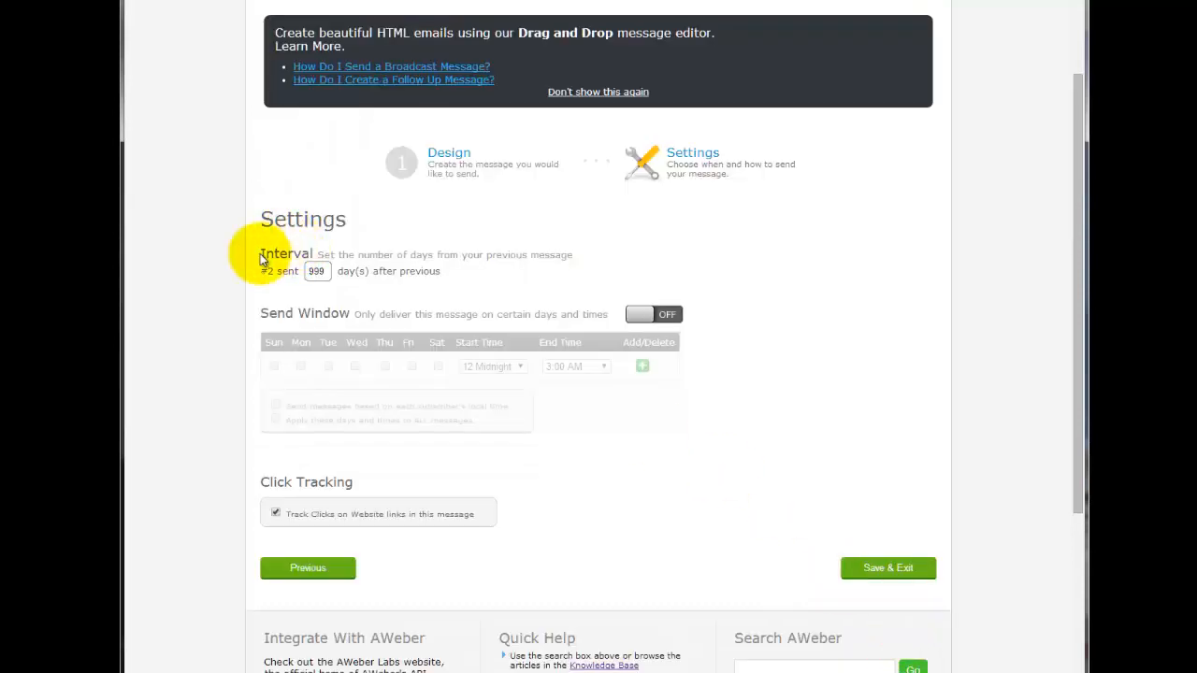
double_click(316, 271)
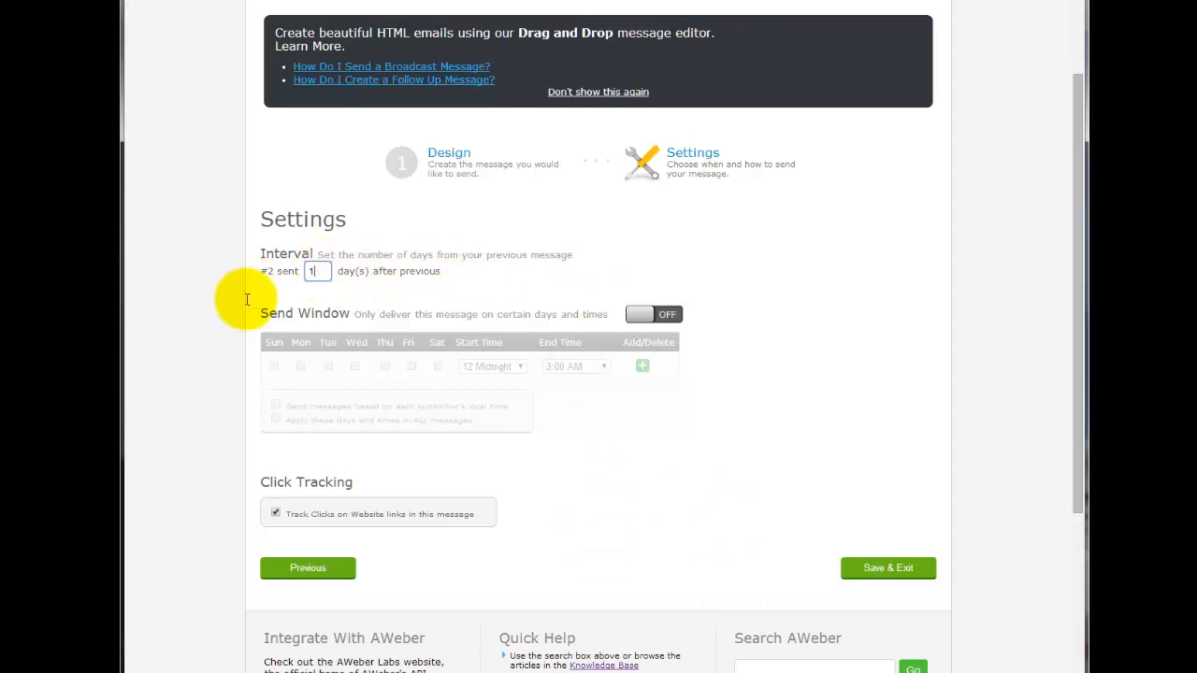
Turn on the Send Window to examine its day and time options, and turn it back off
left_click_drag(285, 313, 613, 320)
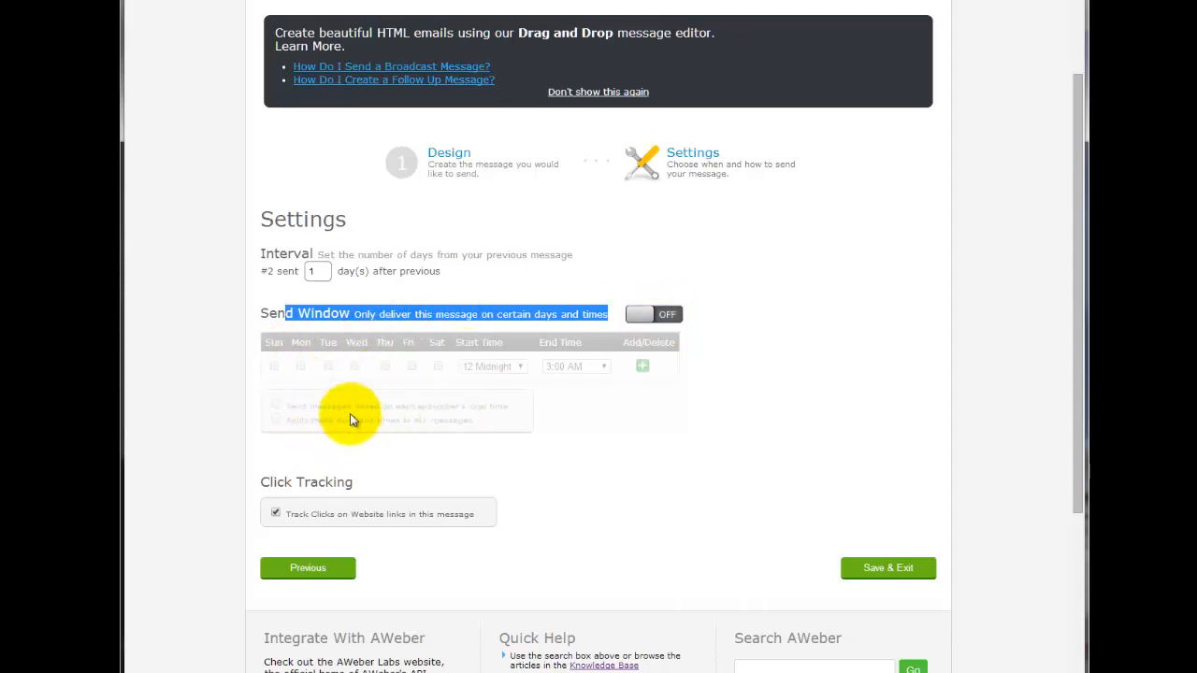
left_click(666, 314)
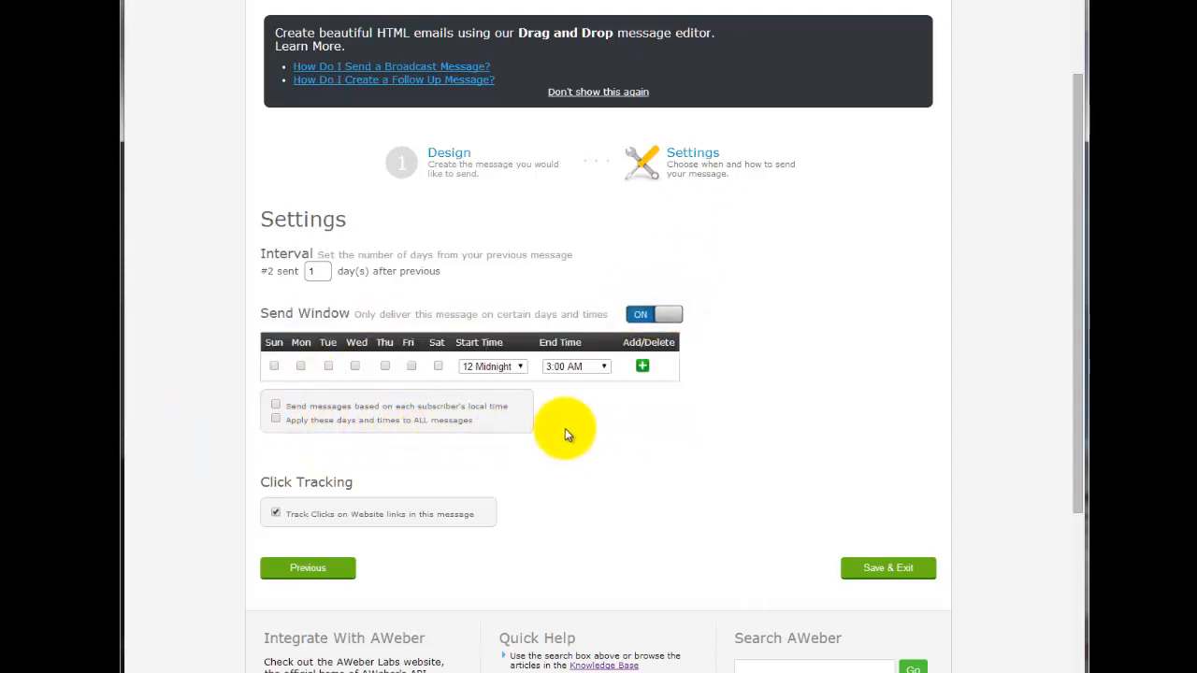
left_click(644, 316)
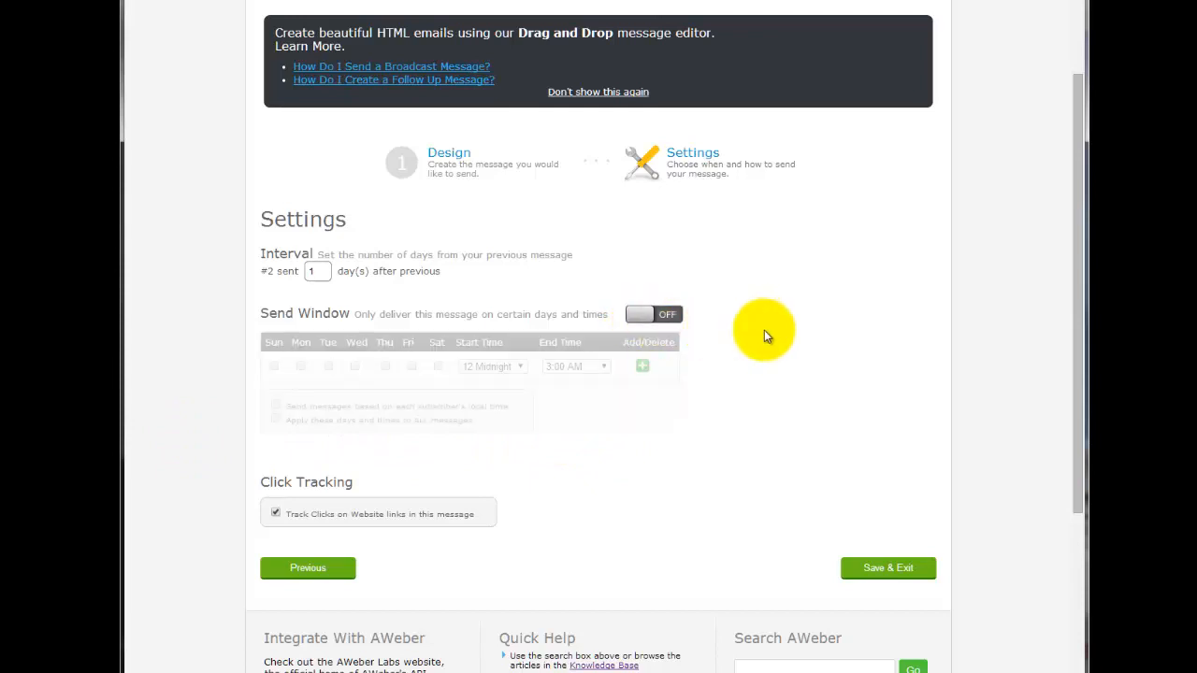
Save and exit the second follow-up message
scroll(763, 335, "down", 1)
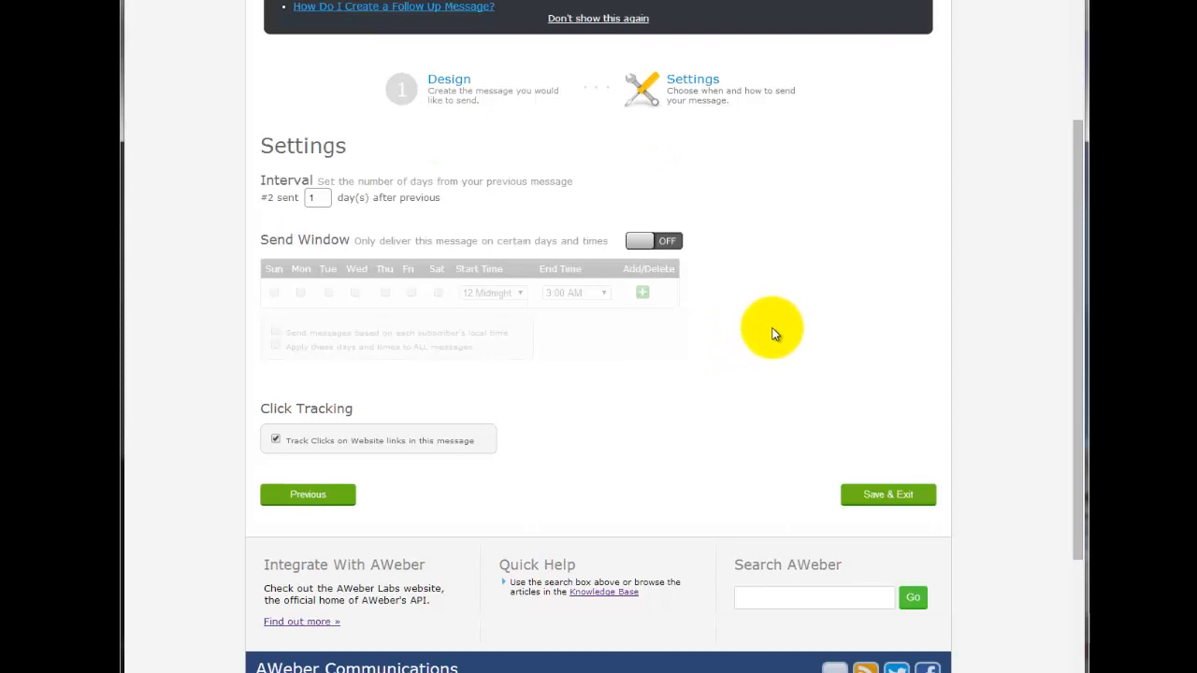
left_click(885, 500)
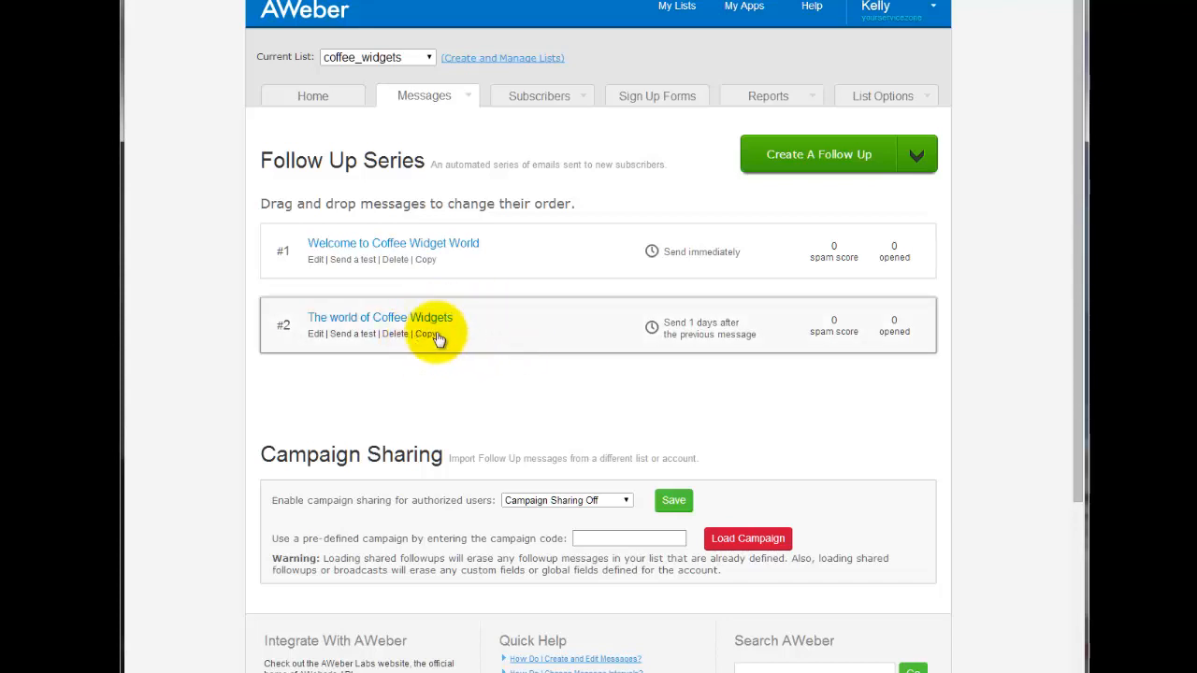
Try moving "The world of Coffee Widgets" to first place in the follow-up series and restore the original message order
left_click_drag(493, 339, 468, 296)
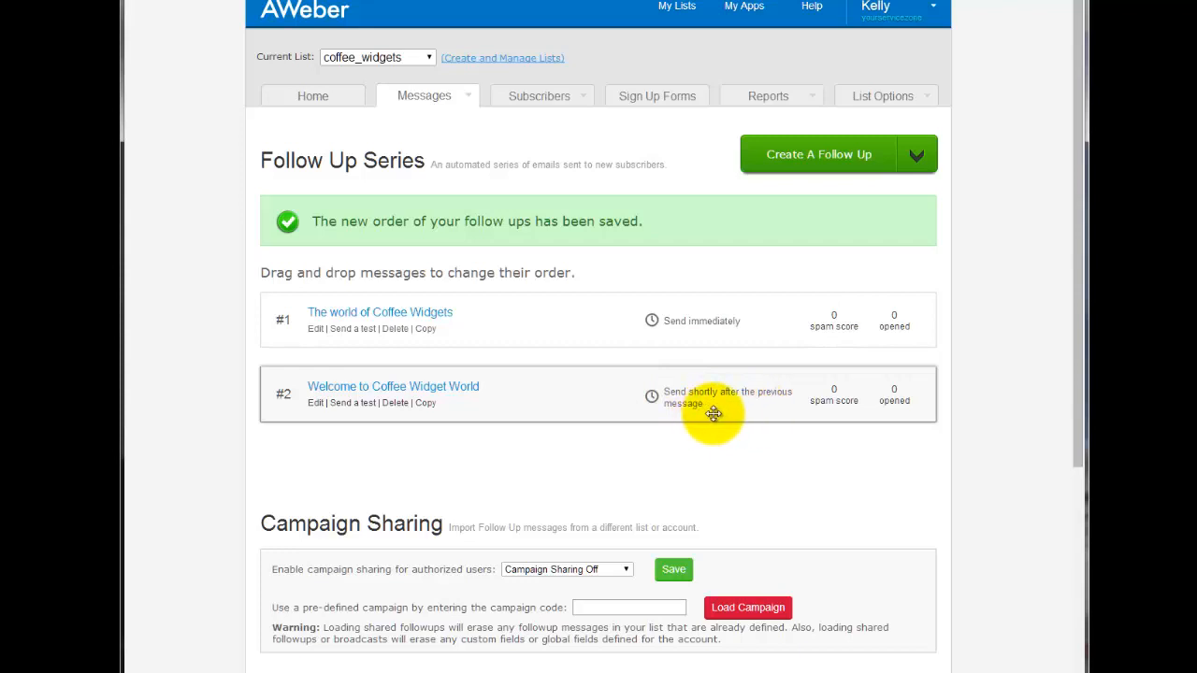
left_click(316, 404)
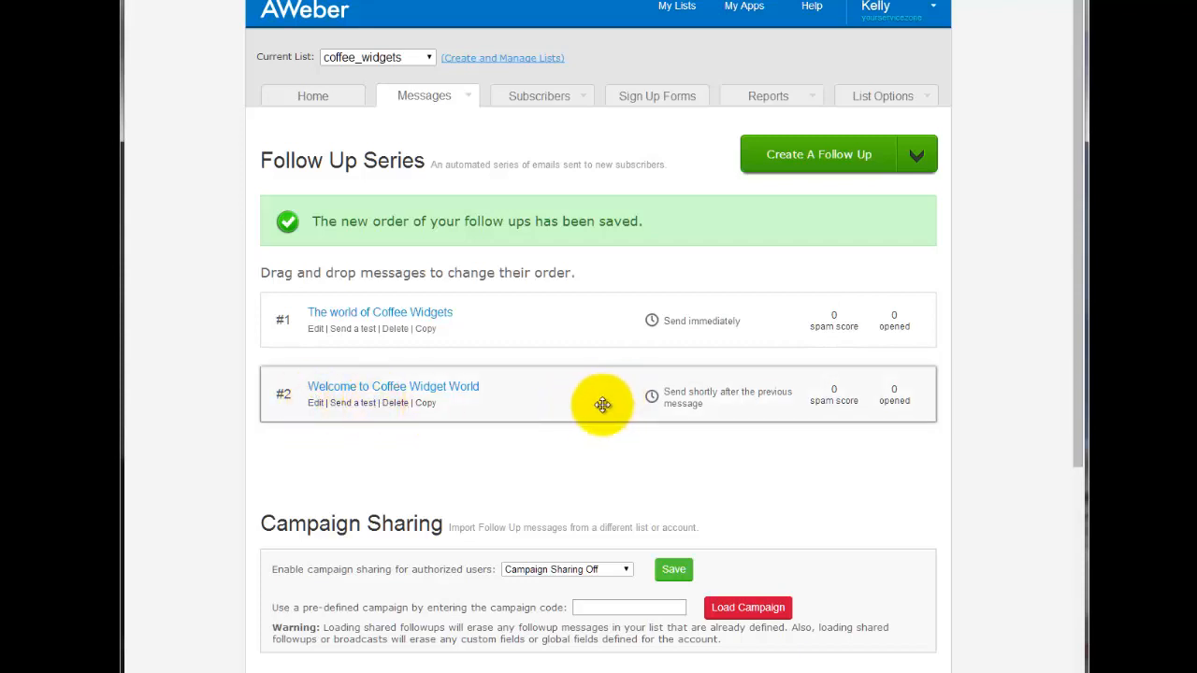
left_click_drag(602, 404, 613, 341)
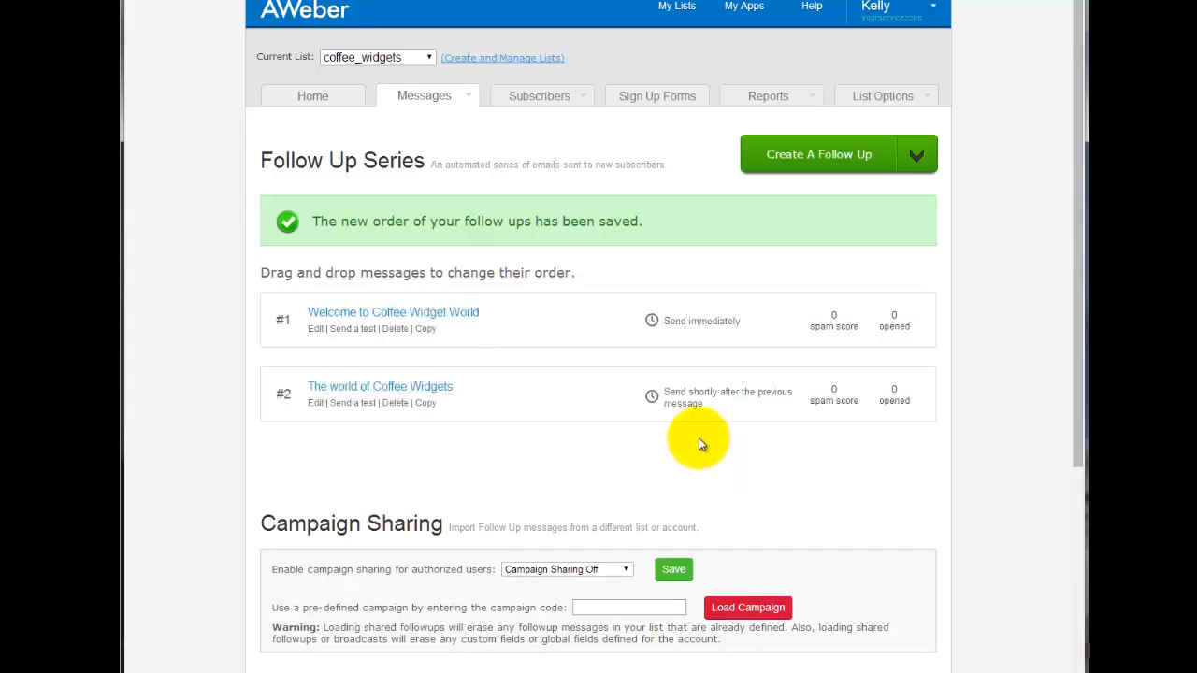